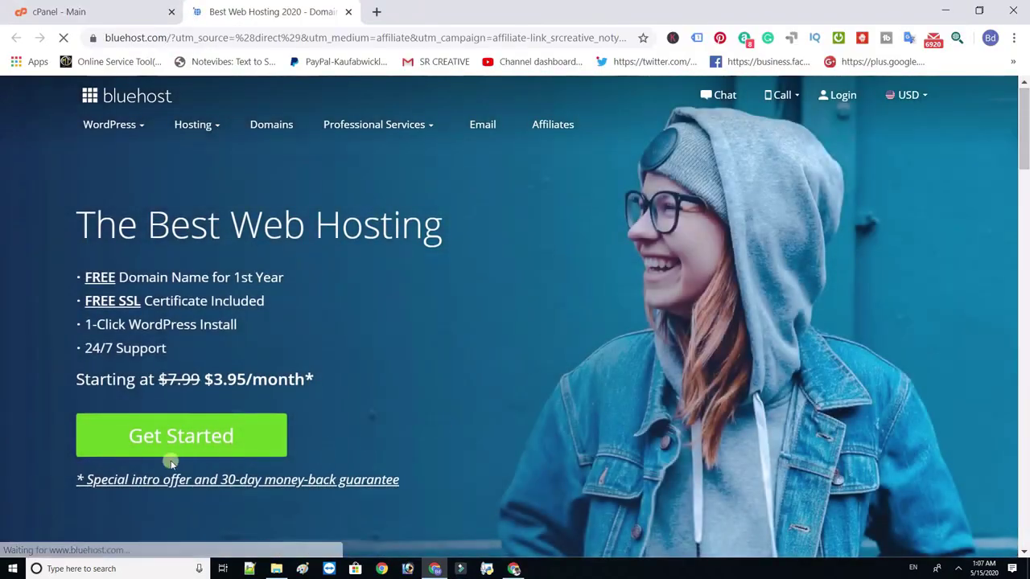
- Start the Bluehost hosting sign-up from the homepage and continue to the hosting plans
left_click(179, 440)
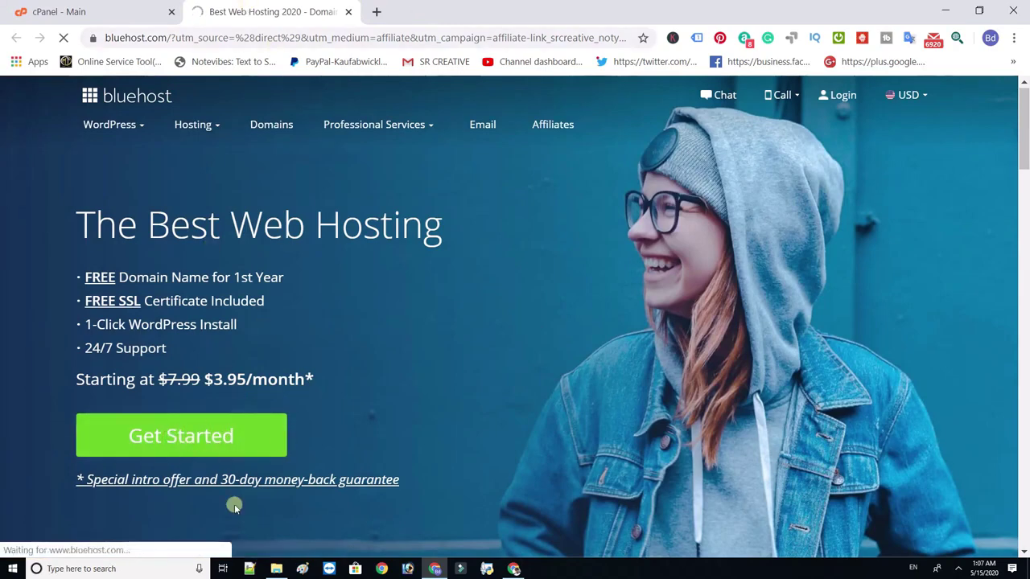
left_click(276, 434)
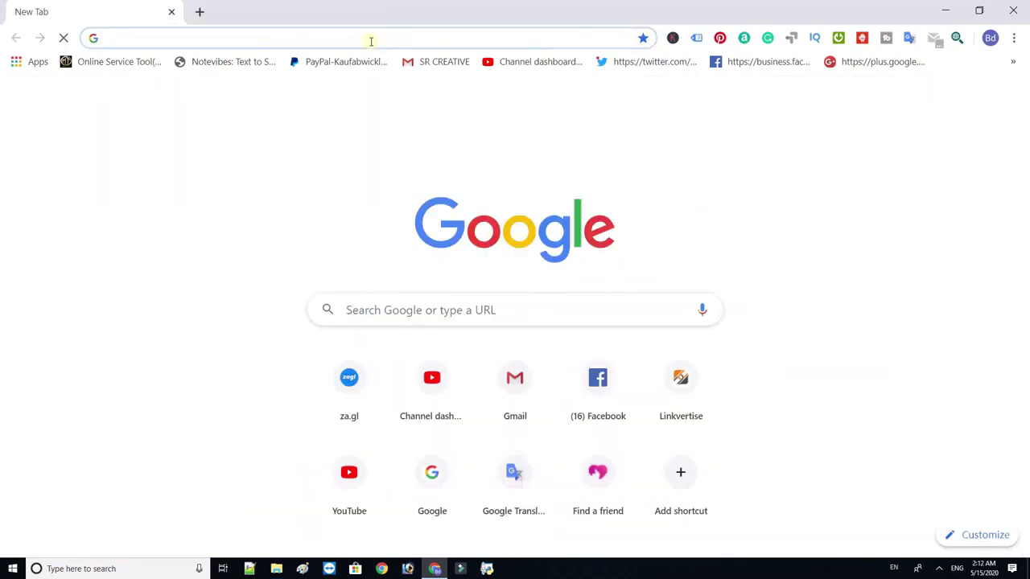
- Log in to cPanel at sappybd.com:2082 using the saved login credentials
type("sappybd.com:2082")
key("Return")
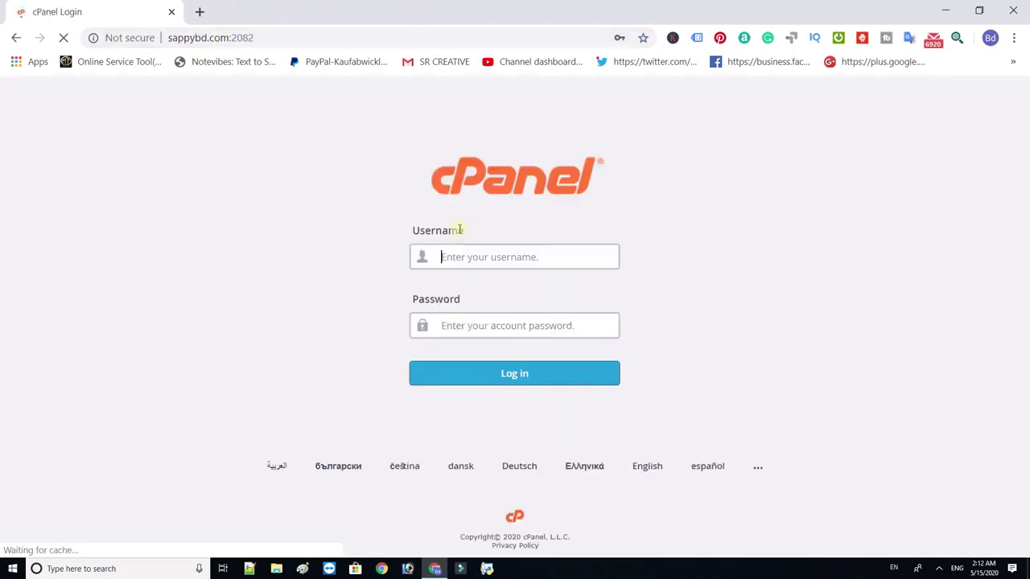
left_click(486, 256)
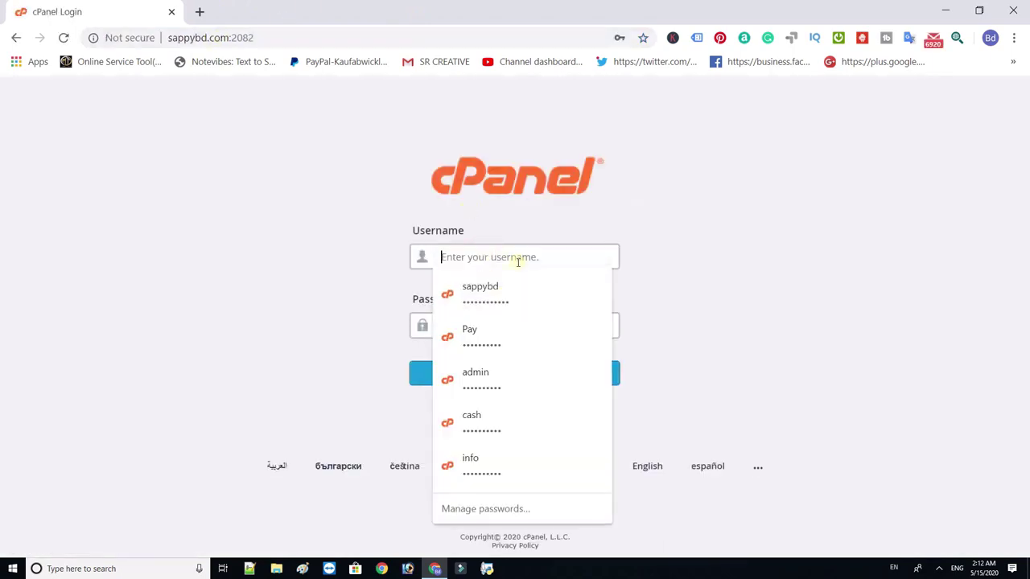
left_click(479, 299)
left_click(489, 376)
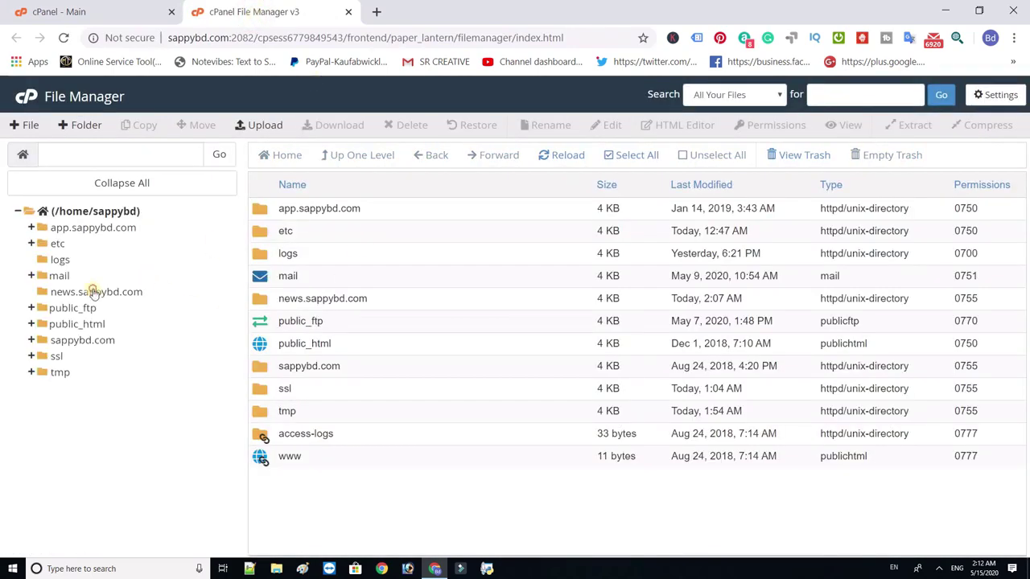
- Open the news.sappybd.com folder in File Manager, then select the News Auto Teamplate zip on the desktop
left_click(93, 292)
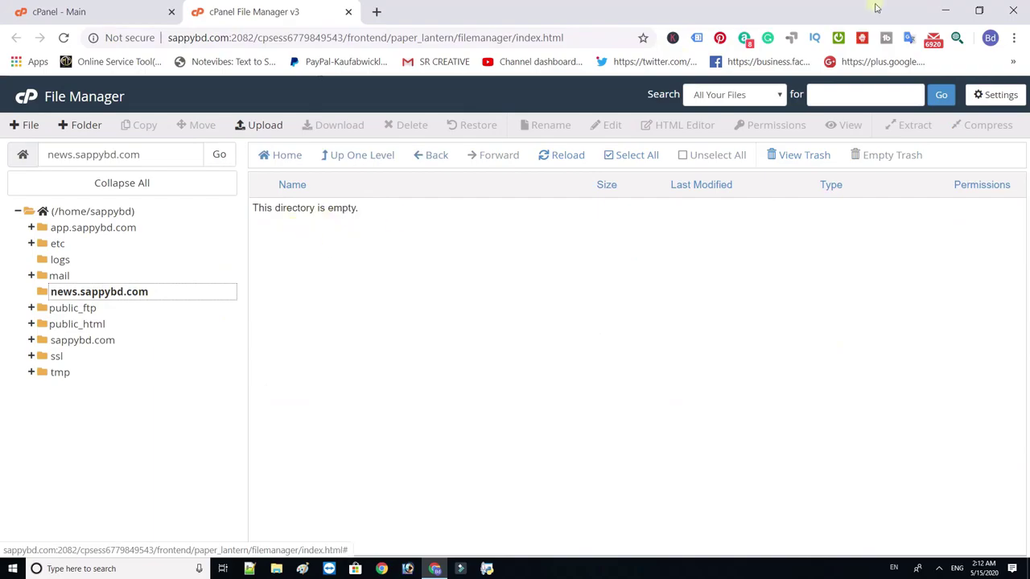
left_click(945, 10)
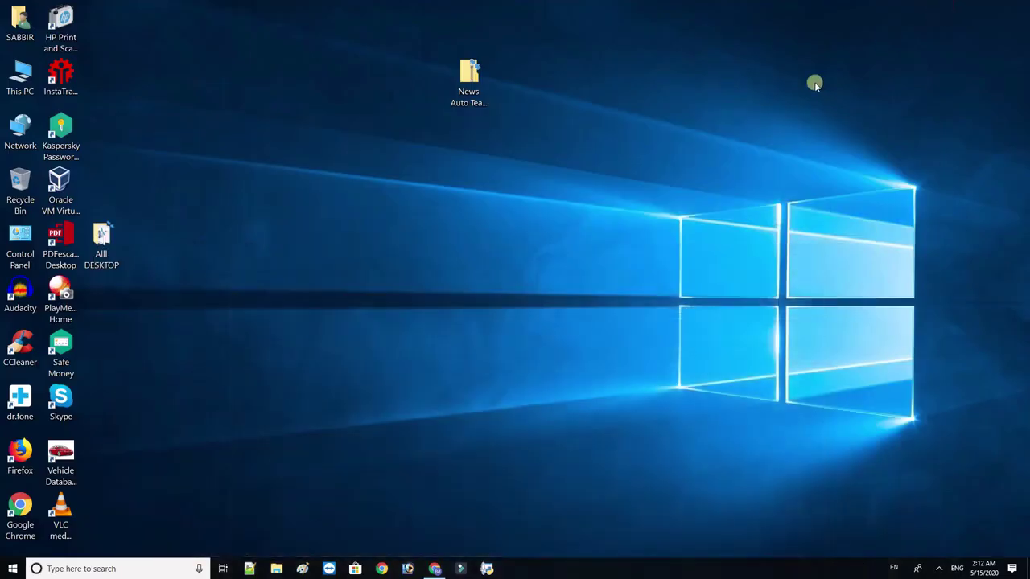
left_click(459, 82)
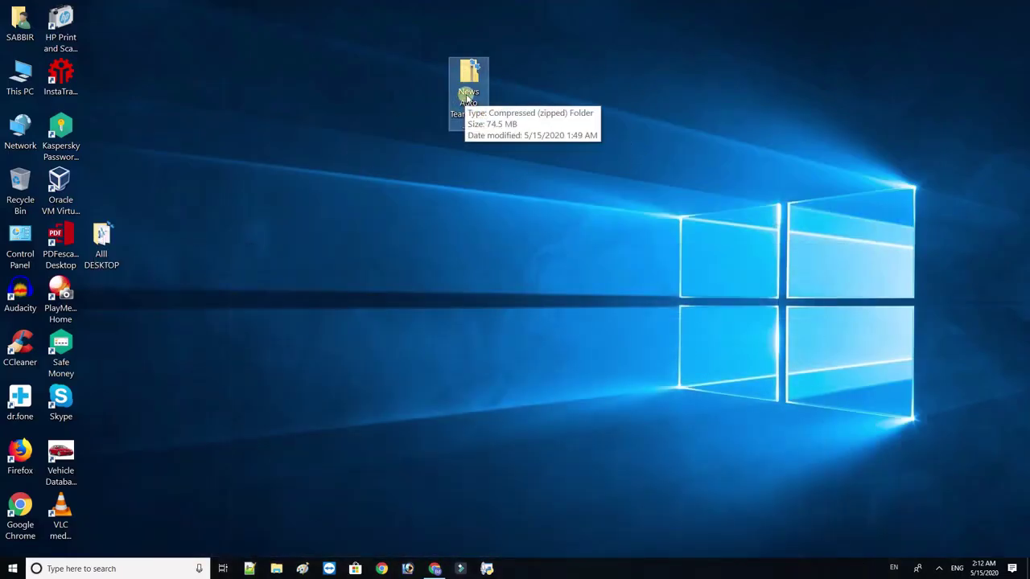
- Extract News Auto Teamplate.zip into a folder on the desktop
double_click(467, 97)
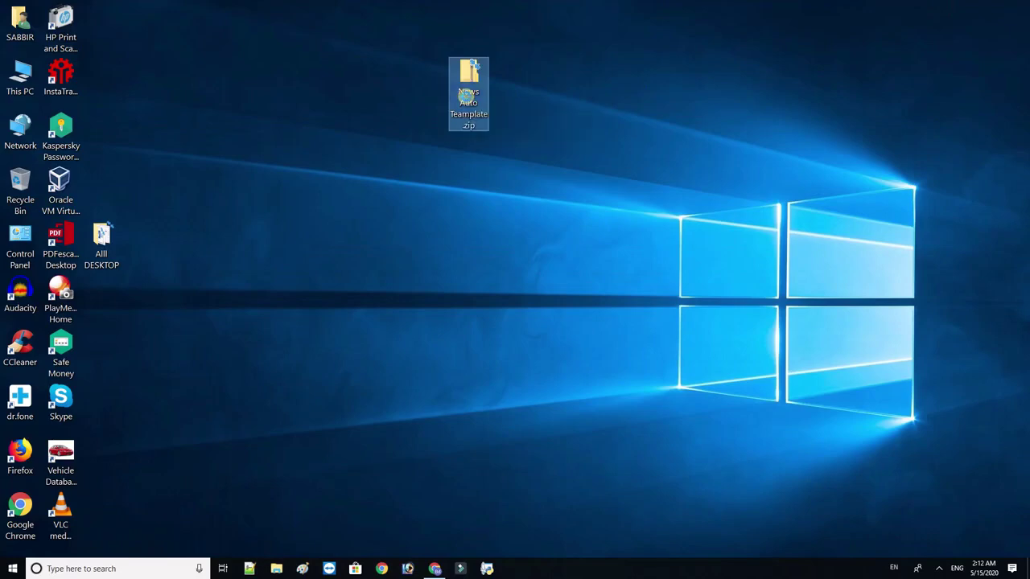
right_click(468, 98)
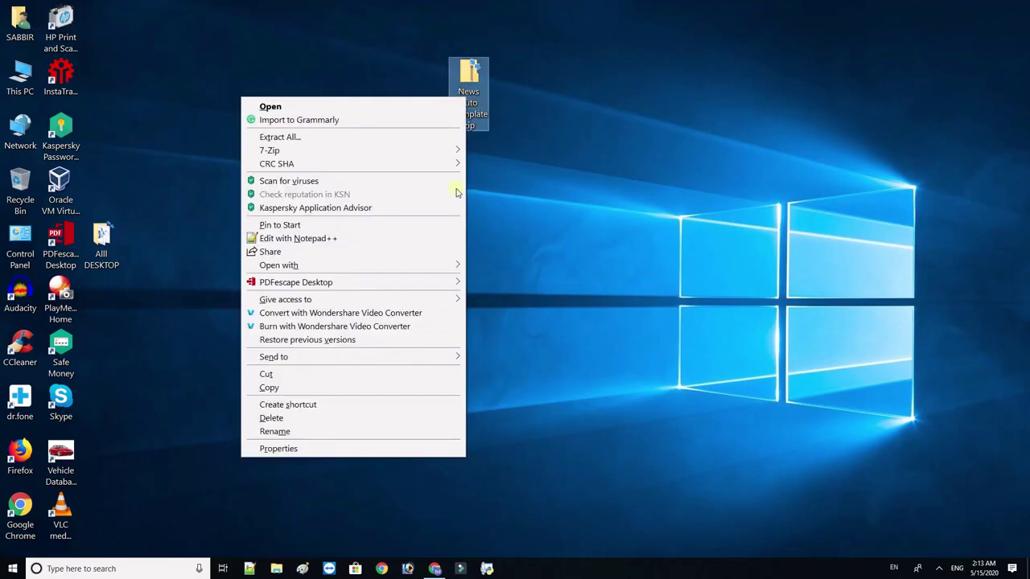
left_click(301, 138)
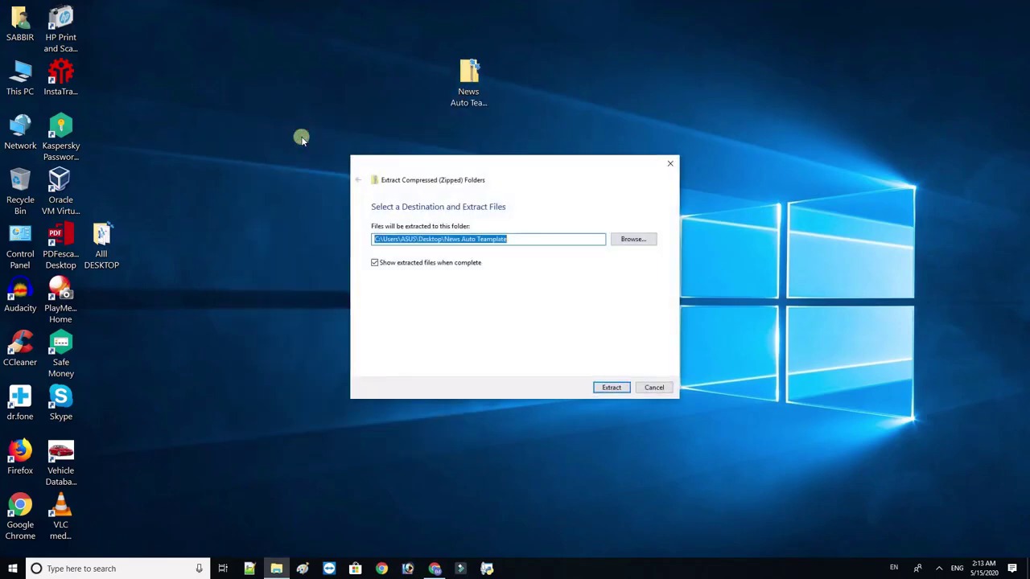
left_click(613, 387)
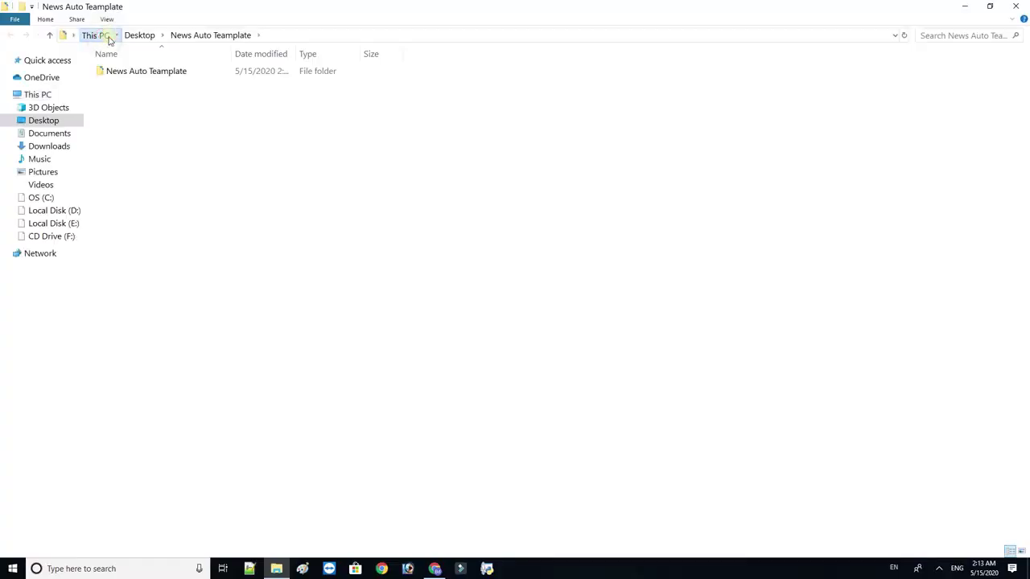
left_click(97, 35)
left_click(1015, 5)
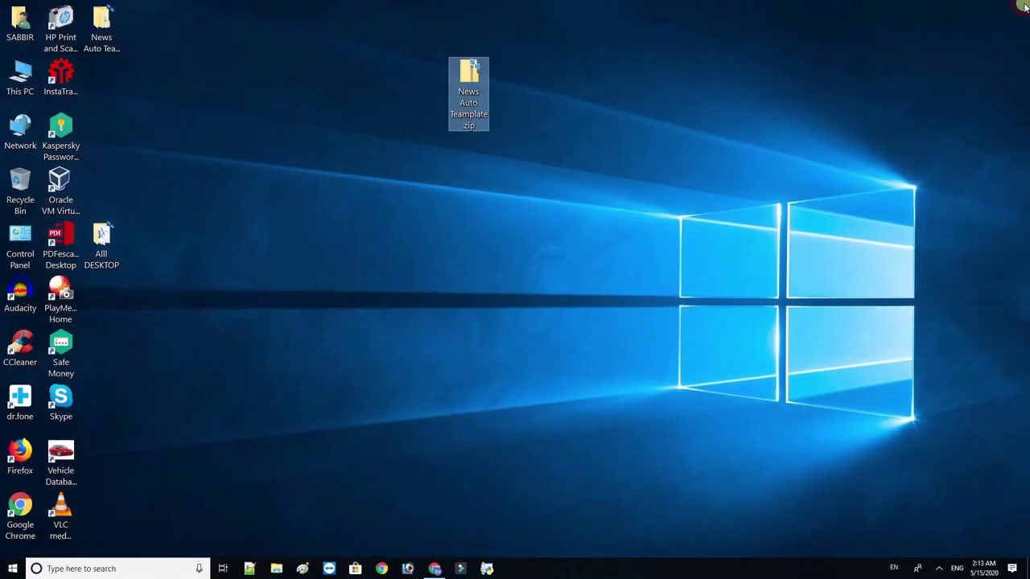
left_click_drag(113, 40, 648, 208)
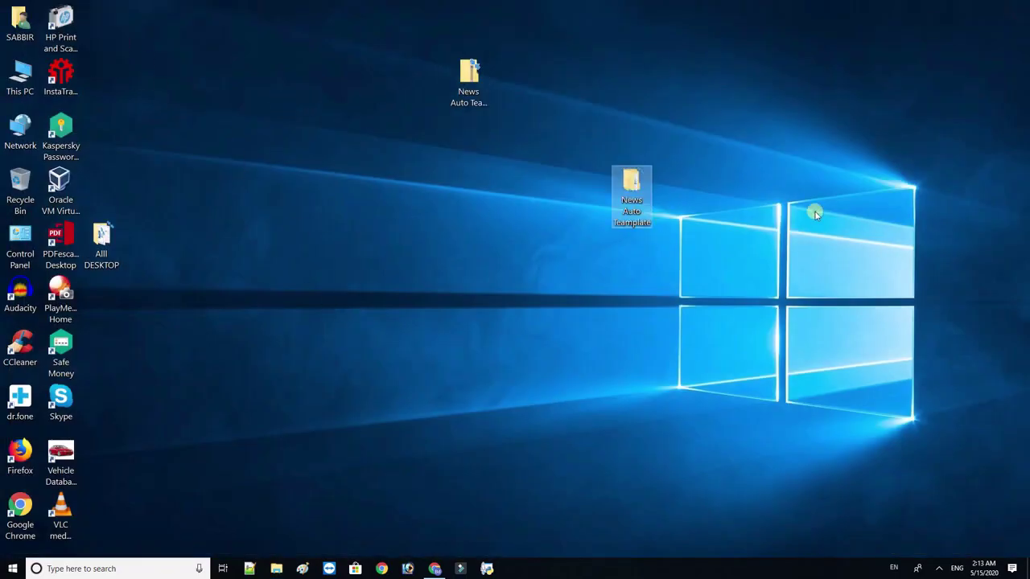
- Browse the extracted folder down to worldnews, select its archive zip, and return to cPanel
double_click(635, 184)
double_click(162, 73)
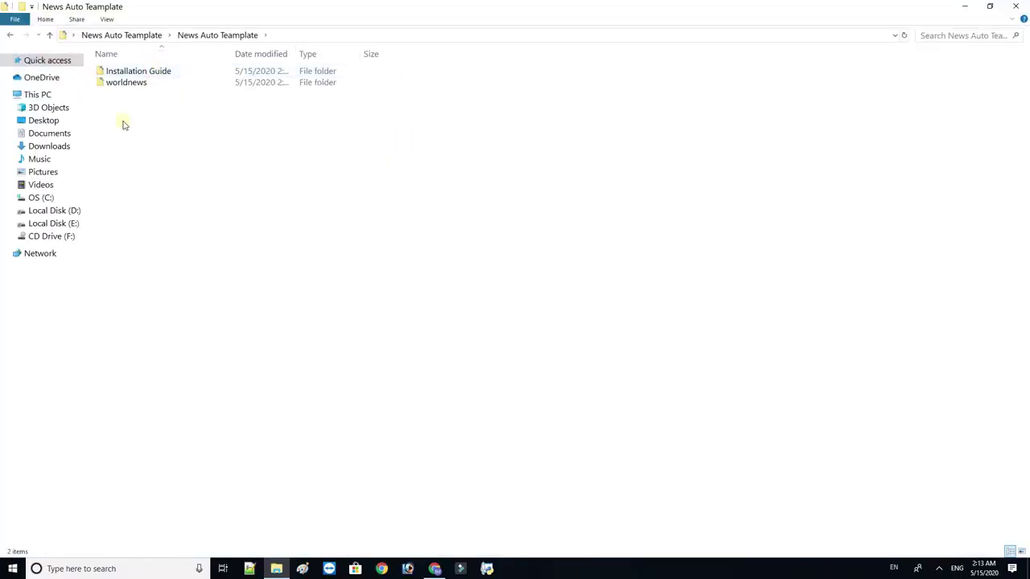
double_click(164, 73)
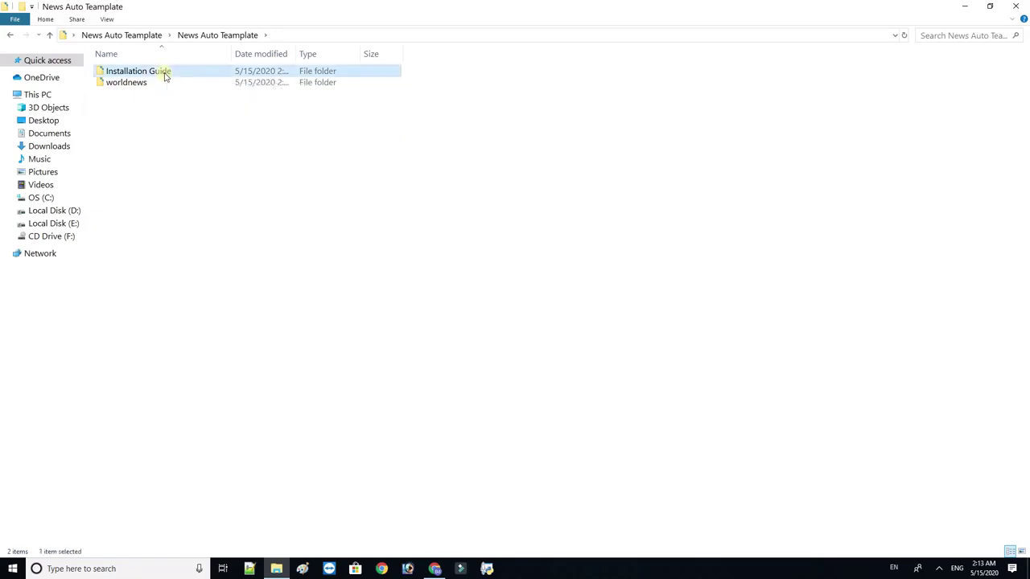
left_click(224, 35)
left_click(122, 85)
double_click(123, 85)
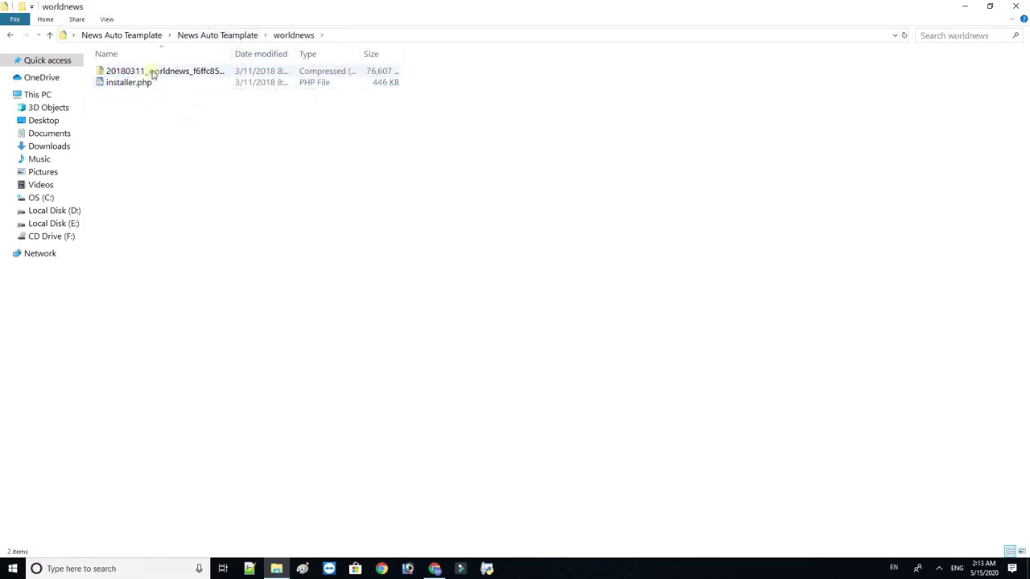
left_click(148, 72)
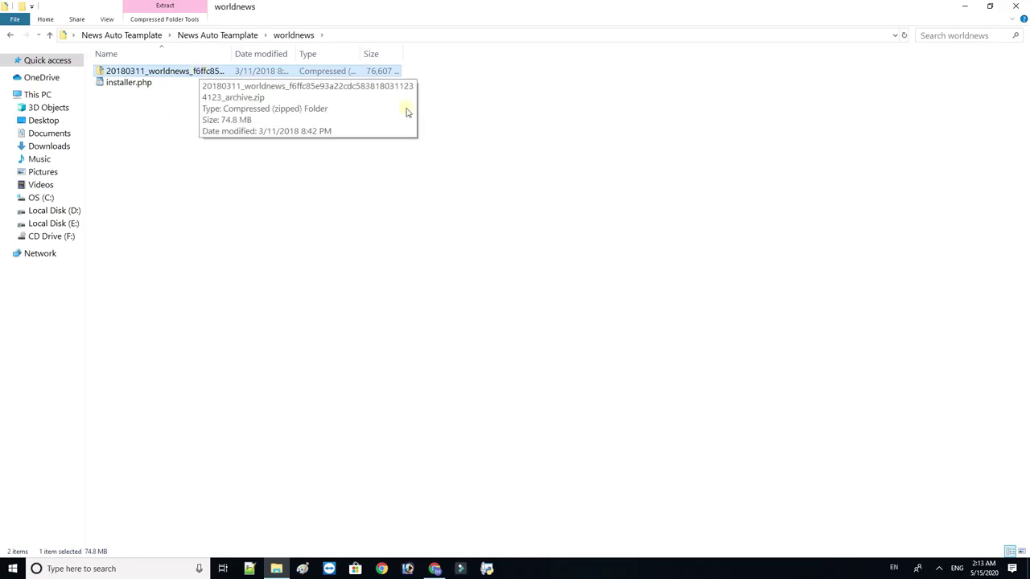
left_click(434, 569)
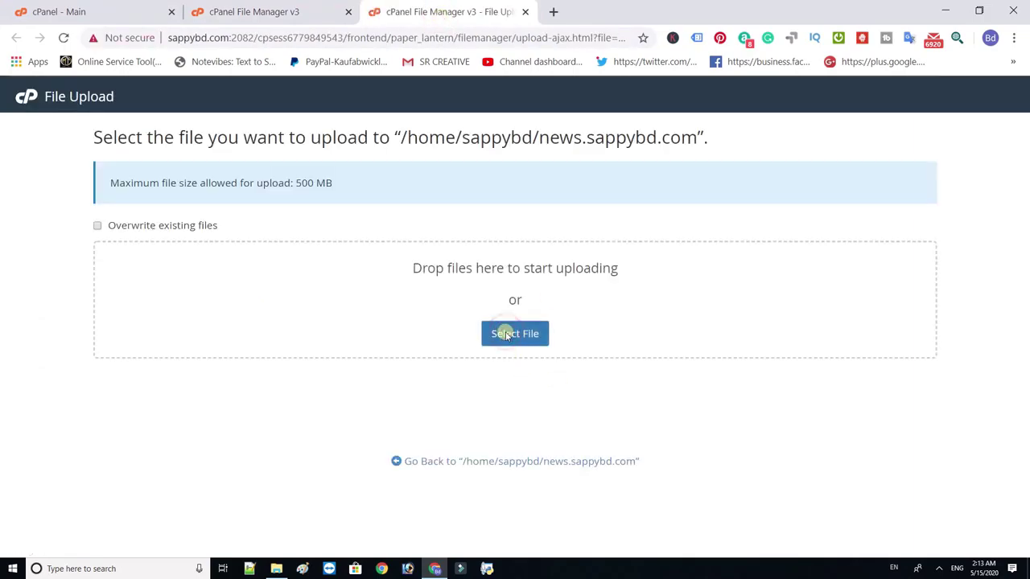
- Upload the worldnews archive zip and installer.php into /home/sappybd/news.sappybd.com
left_click(501, 333)
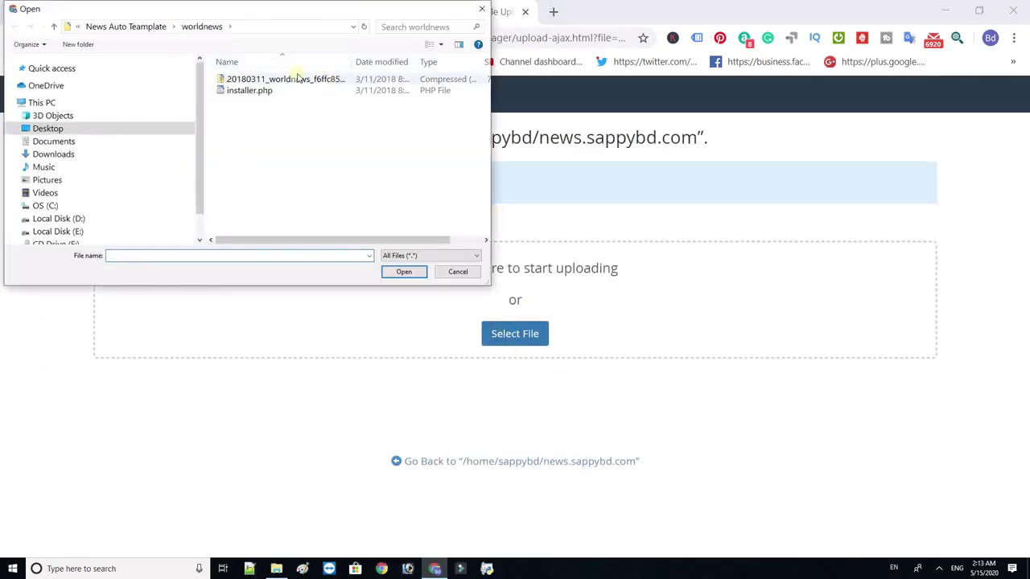
double_click(287, 79)
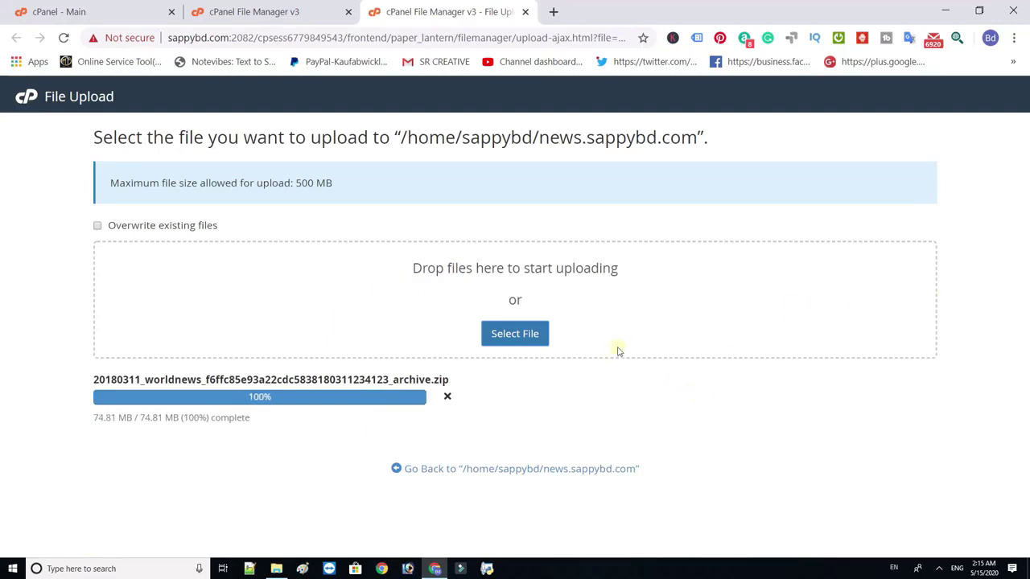
left_click(476, 469)
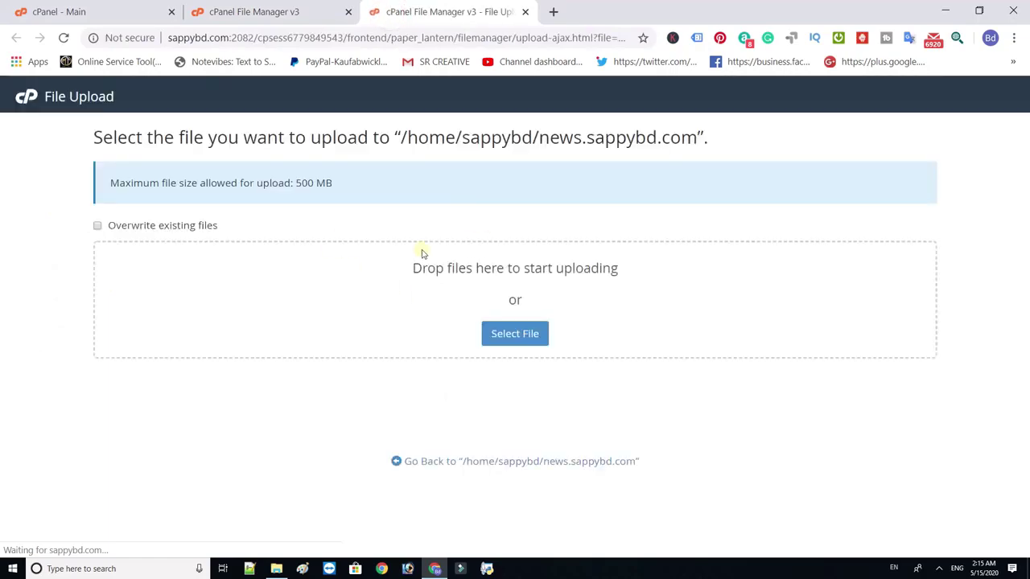
left_click(512, 336)
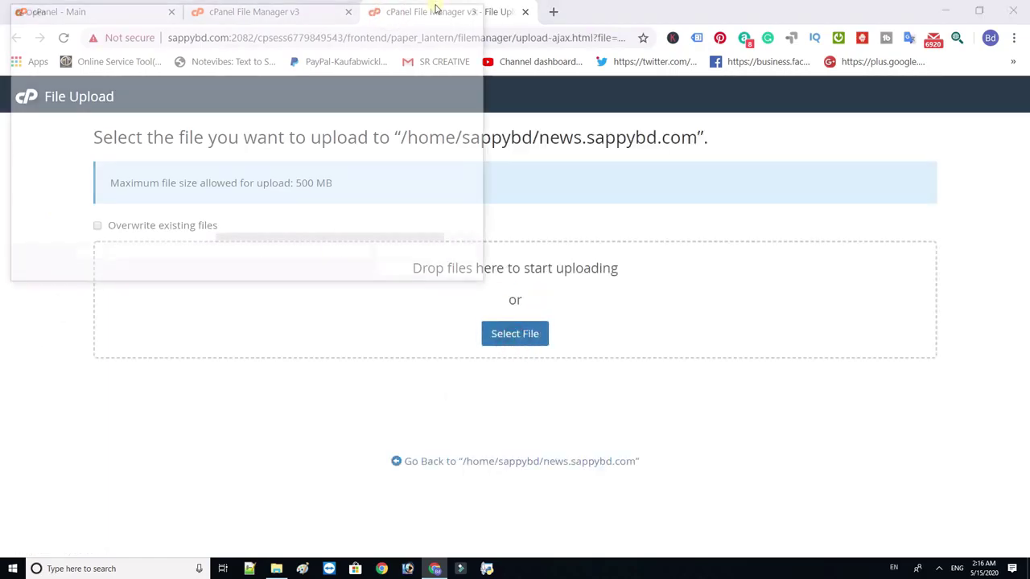
double_click(251, 91)
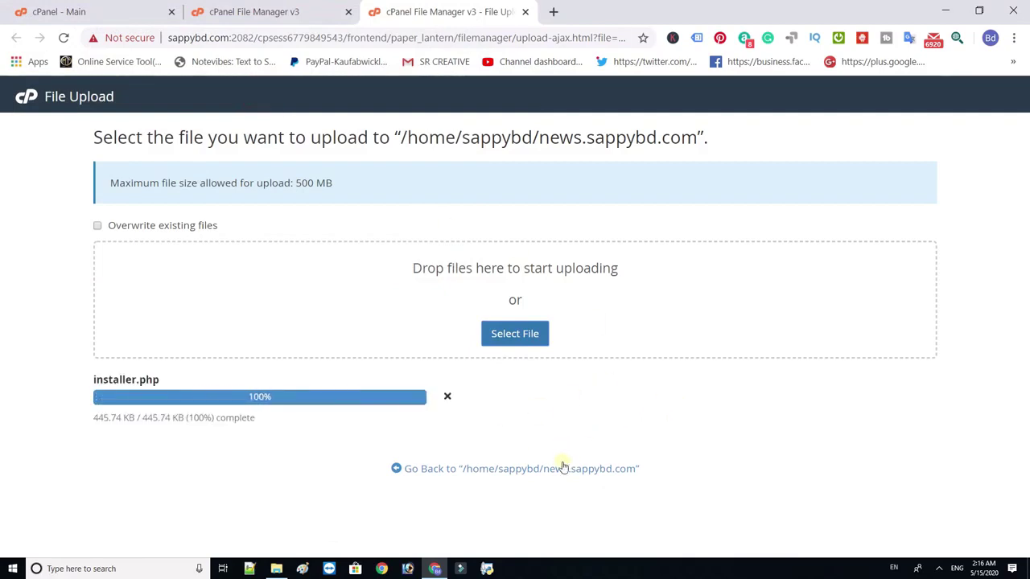
left_click(500, 475)
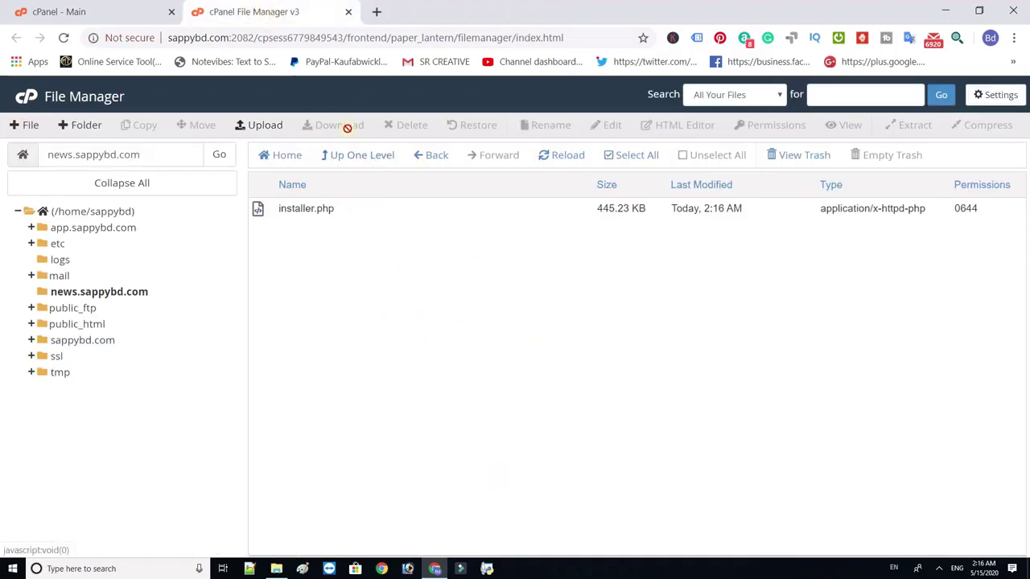
- Extract the uploaded worldnews archive zip into the news.sappybd.com folder
left_click(564, 157)
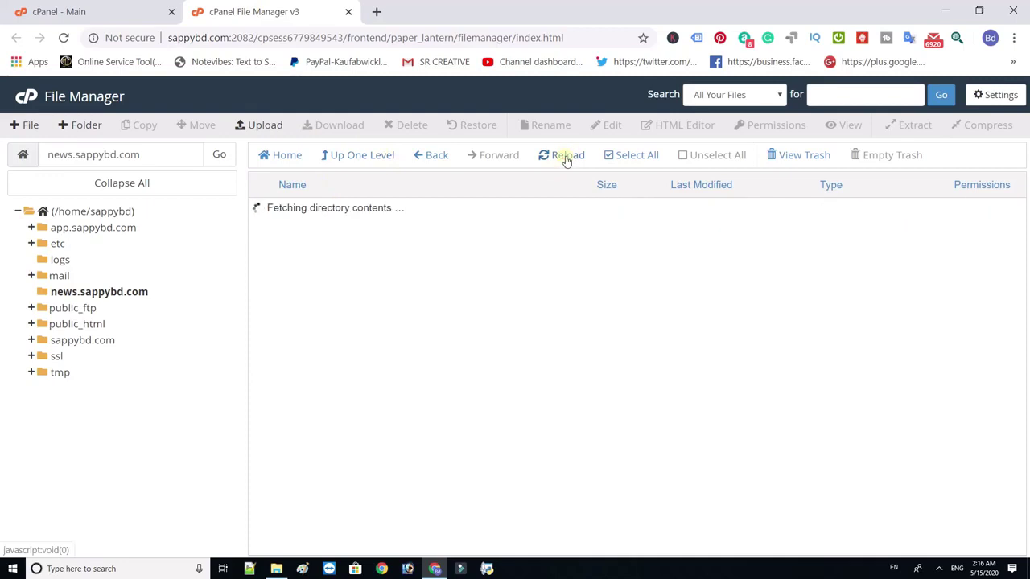
left_click(404, 211)
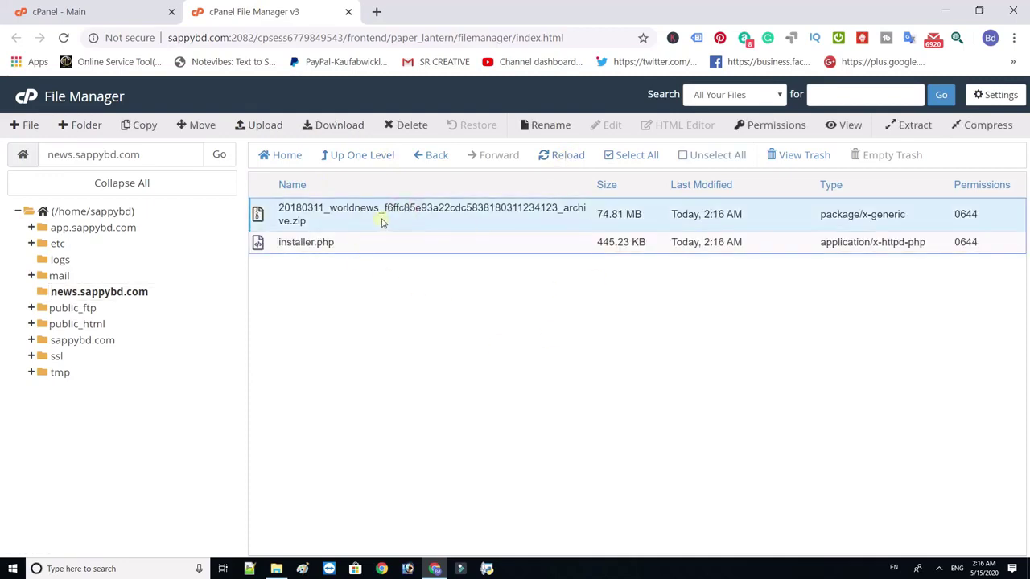
right_click(374, 217)
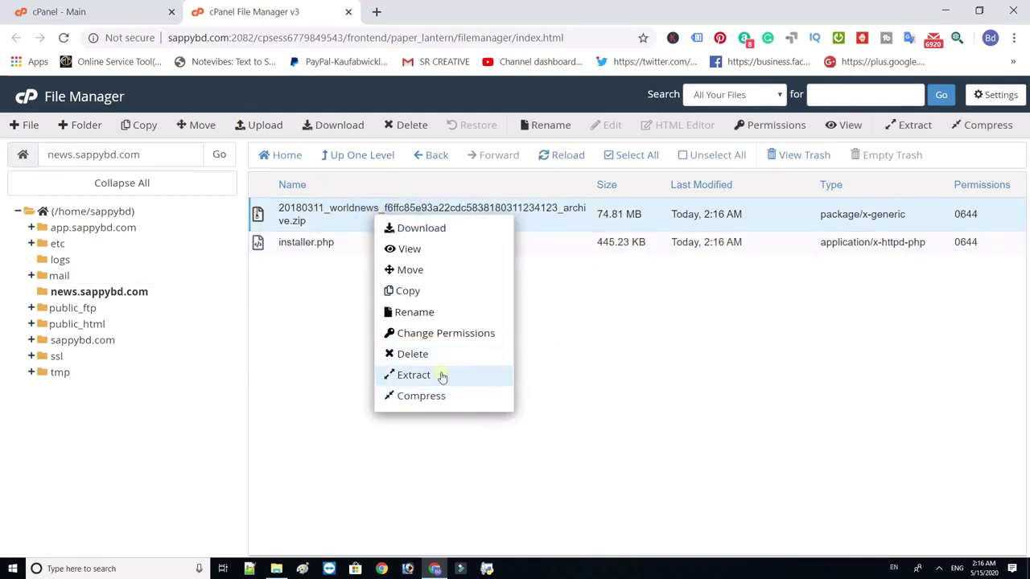
left_click(441, 439)
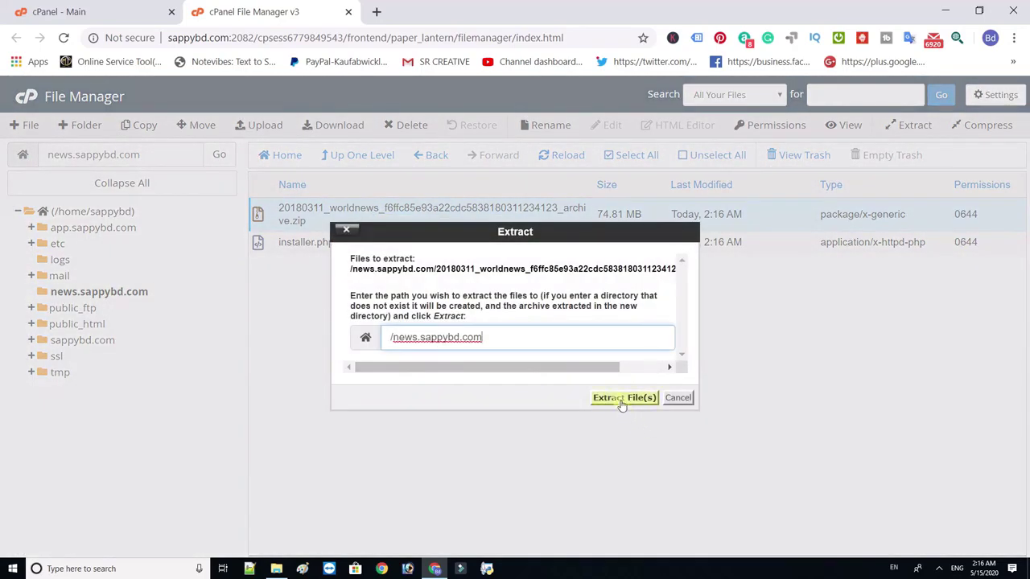
left_click(622, 402)
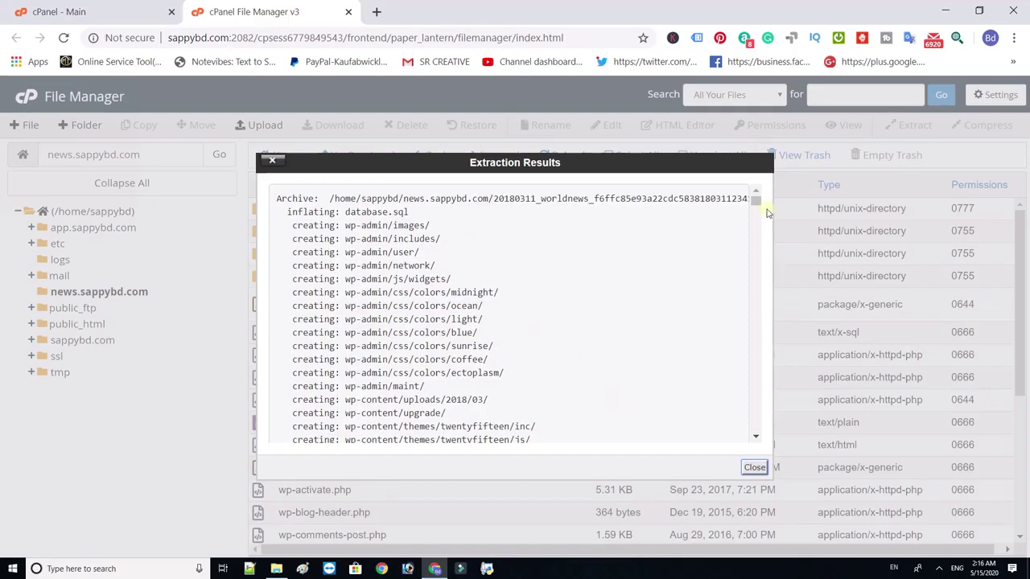
left_click_drag(754, 201, 768, 452)
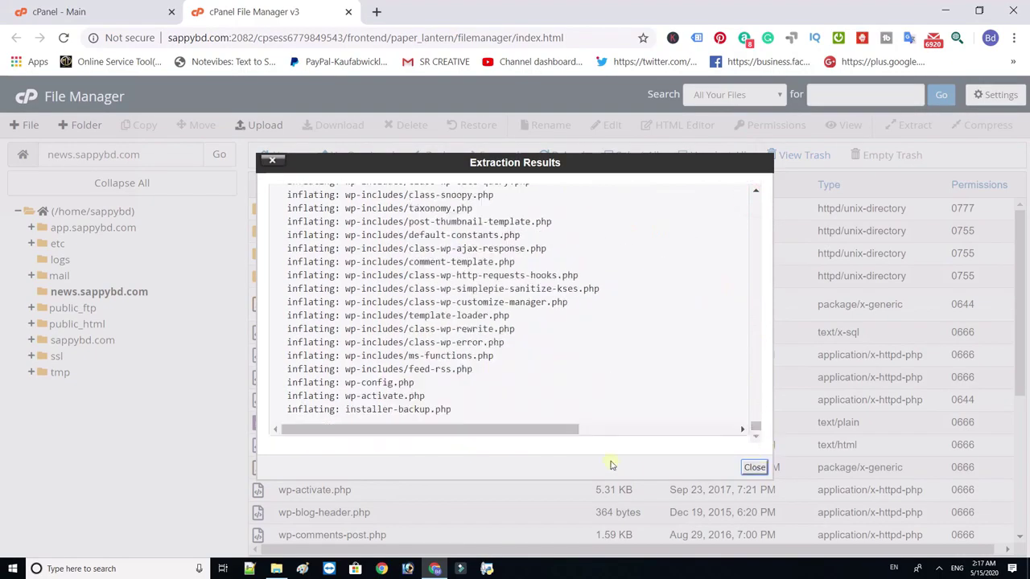
left_click(754, 468)
- Permanently delete wp-config.php, skipping the trash, and move to a new browser tab
left_click_drag(1020, 297, 1025, 417)
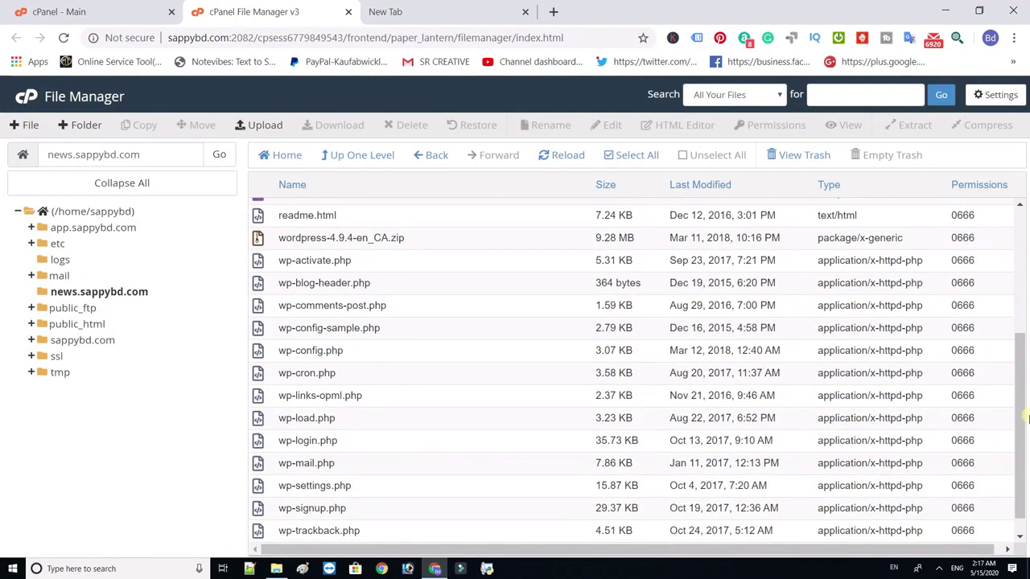
left_click(275, 356)
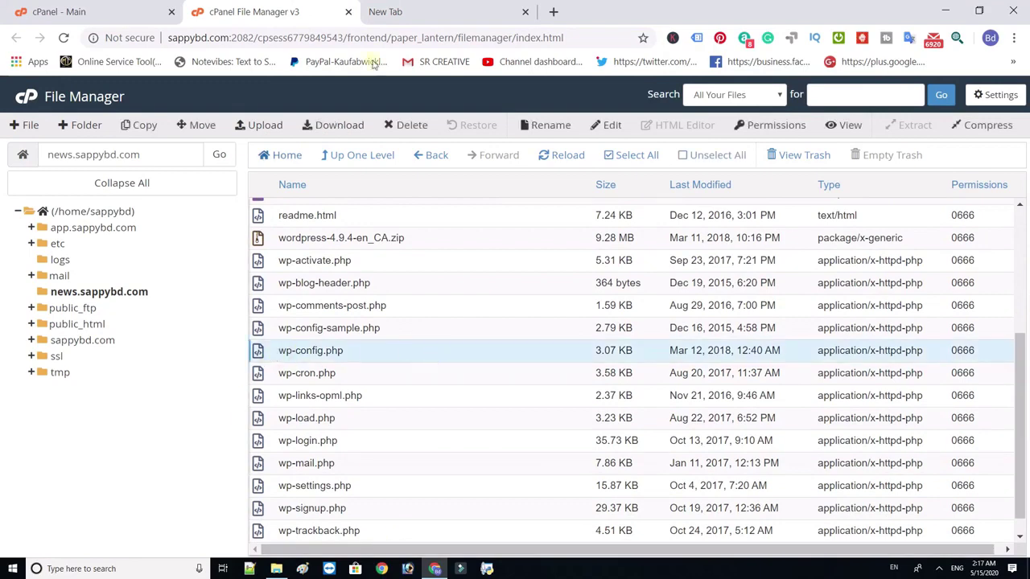
left_click(399, 127)
left_click(463, 323)
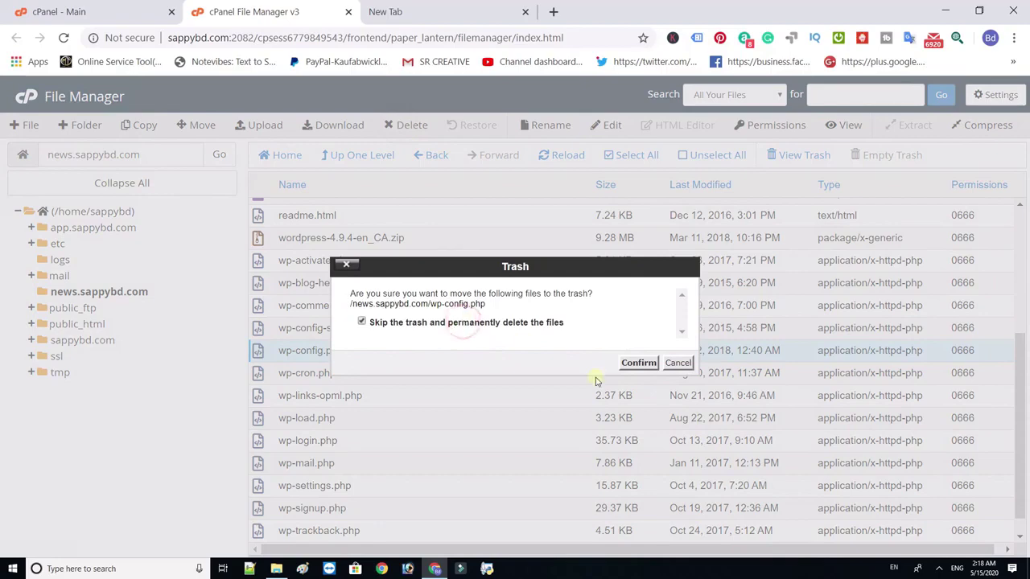
left_click(638, 363)
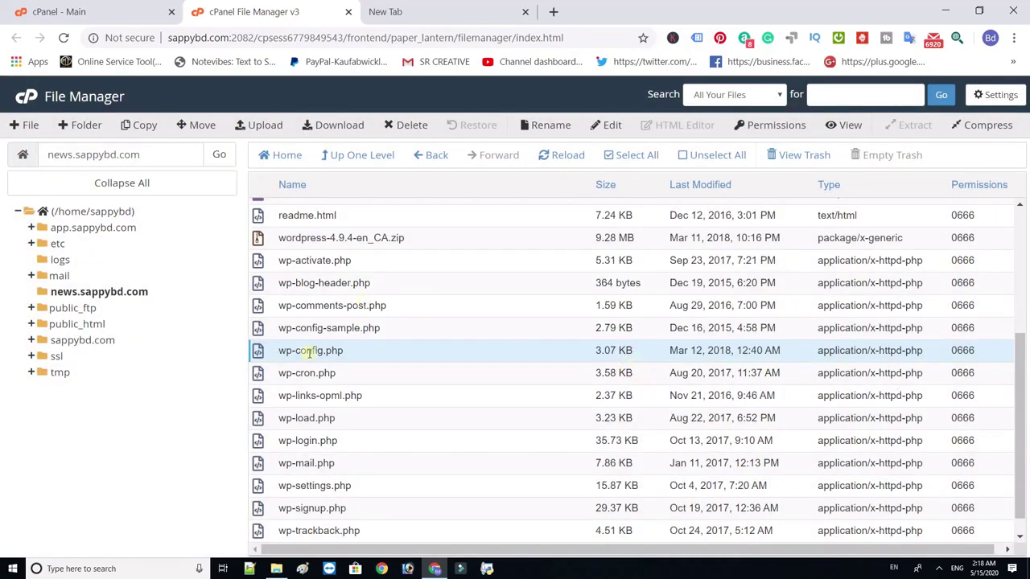
left_click(414, 12)
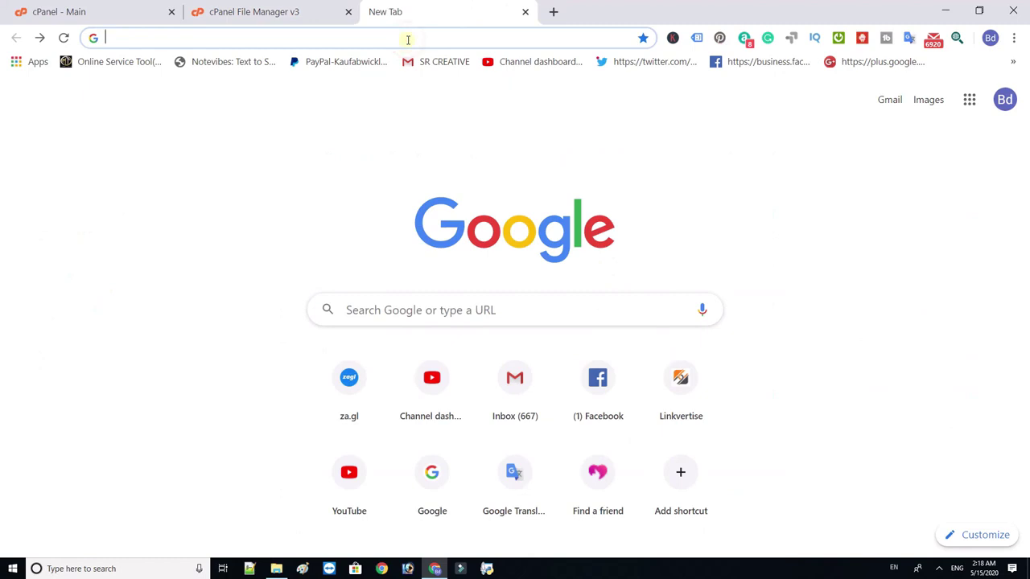
- Load news.sappybd.com/installer.php, accept the terms, and deploy the package files
type("news.sappybd.com/installer.php")
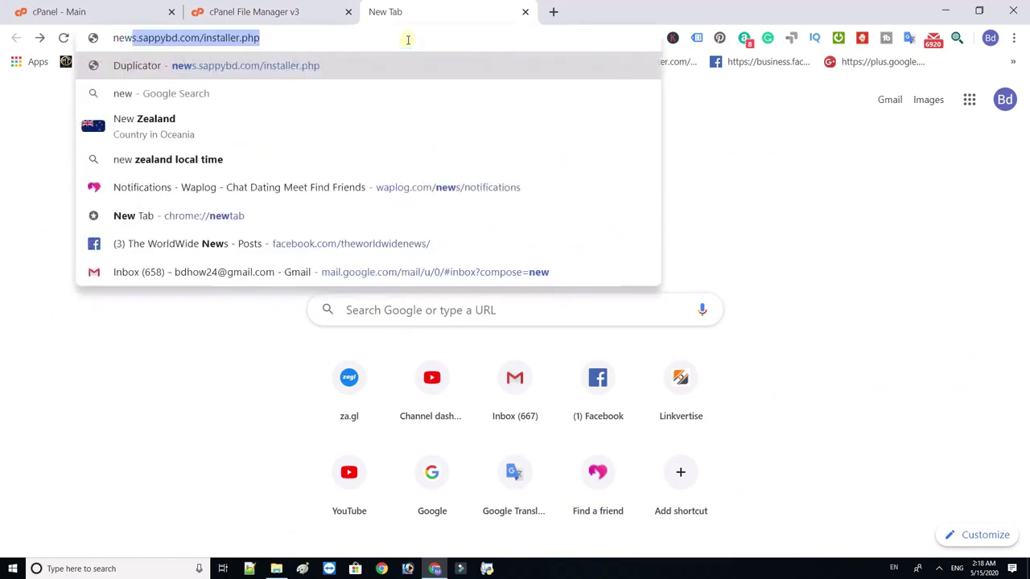
key("Right")
key("Return")
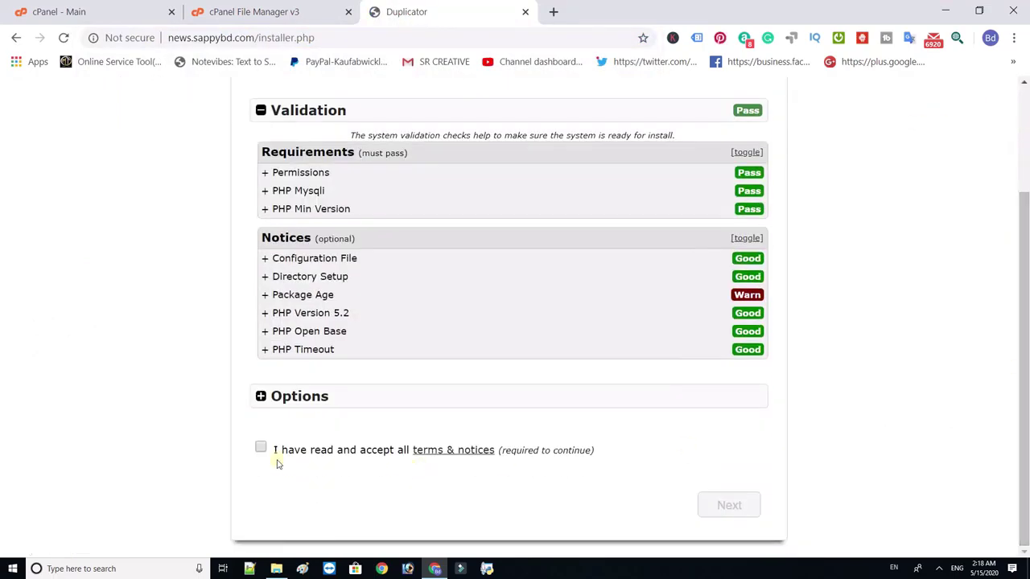
left_click(261, 447)
left_click(706, 505)
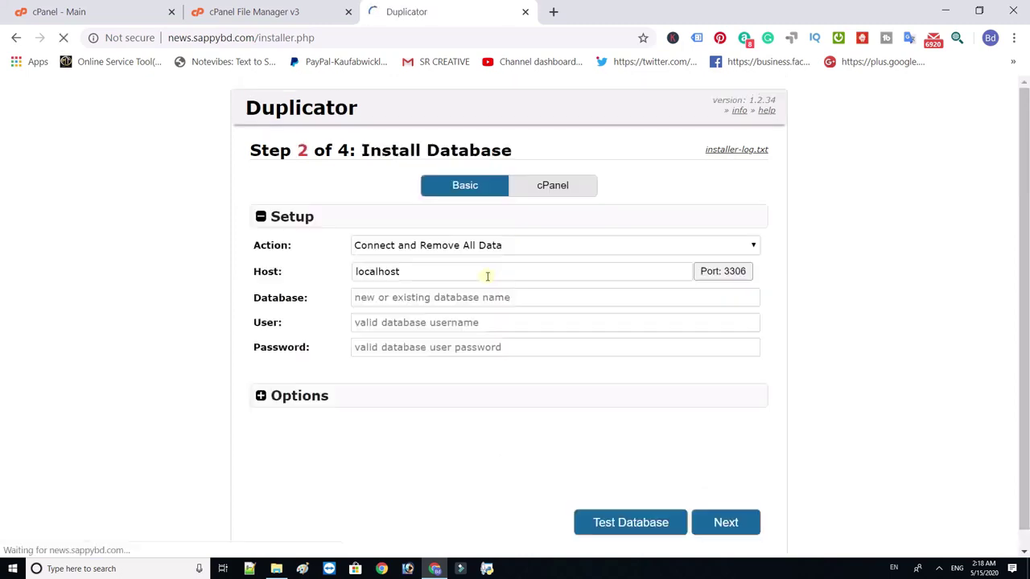
- Check the empty Database, User and Password fields on Step 2, then return to cPanel
left_click(394, 281)
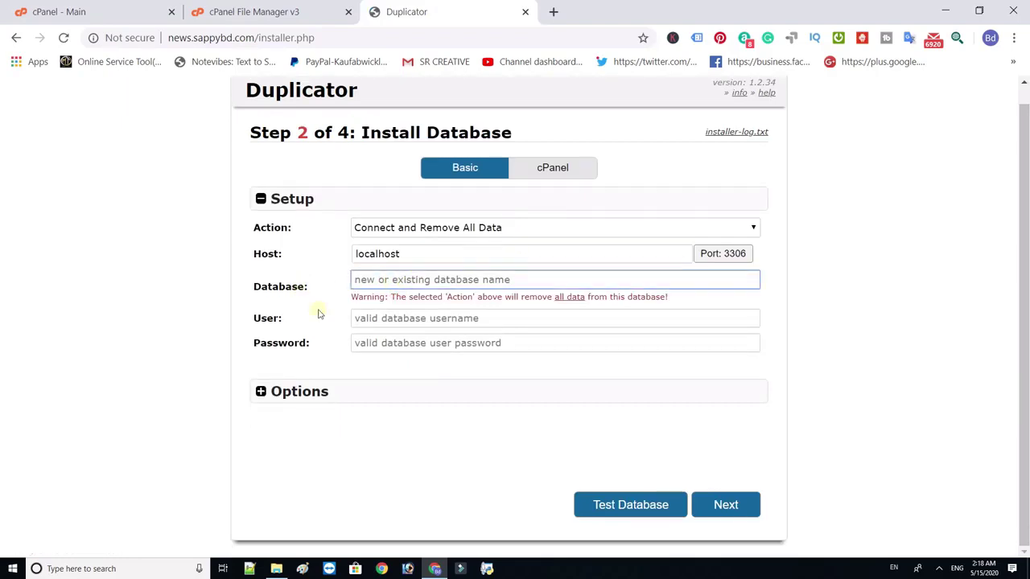
left_click(359, 319)
left_click(412, 341)
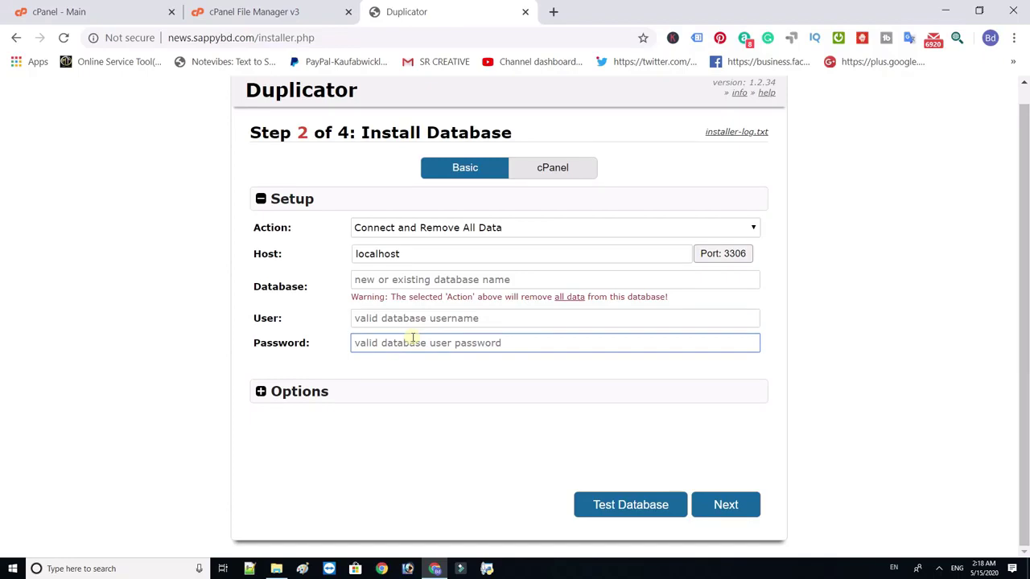
left_click(56, 12)
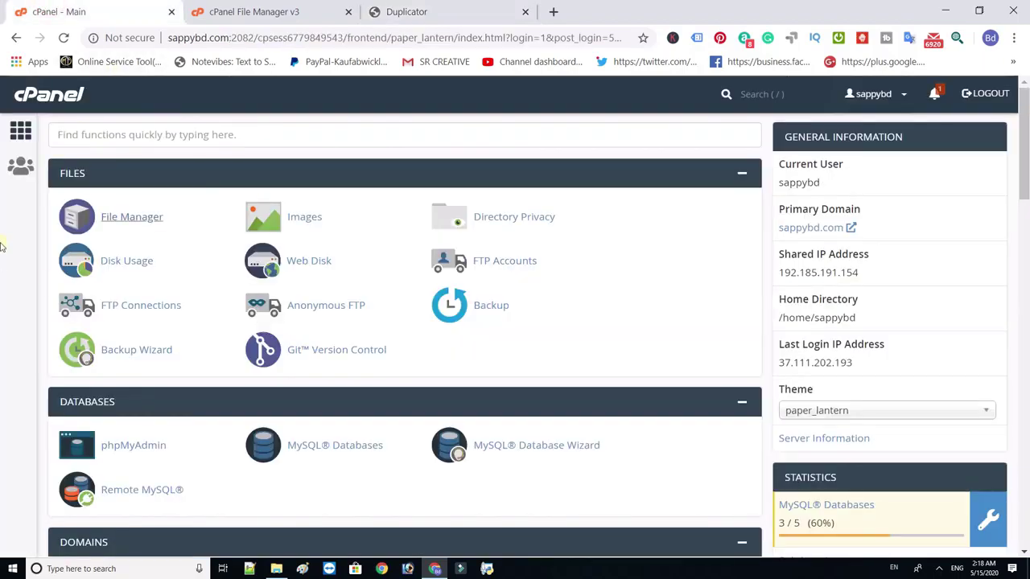
- Create the MySQL database 'news' (sappybd_news) in MySQL Databases
left_click(288, 443)
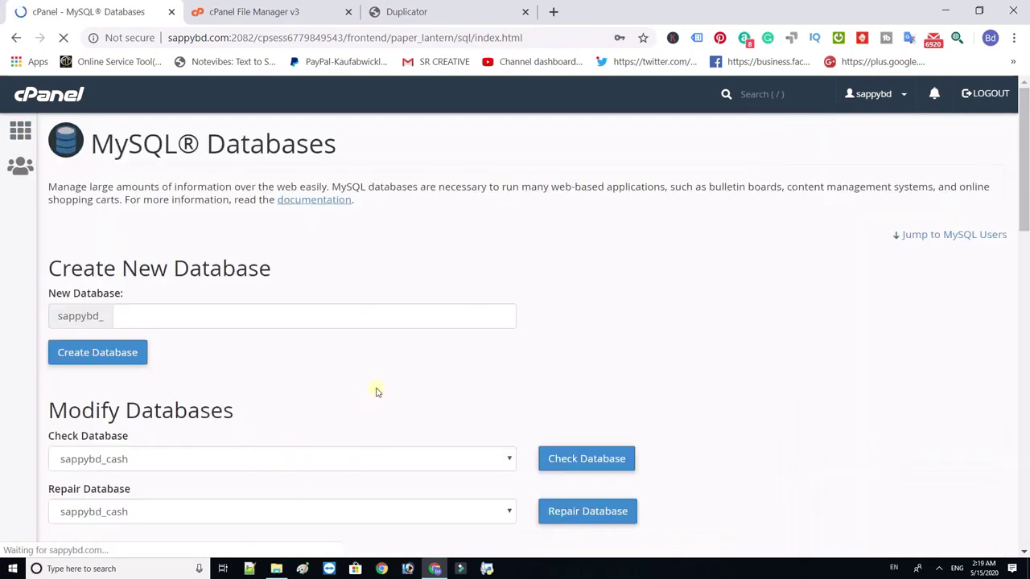
left_click(197, 315)
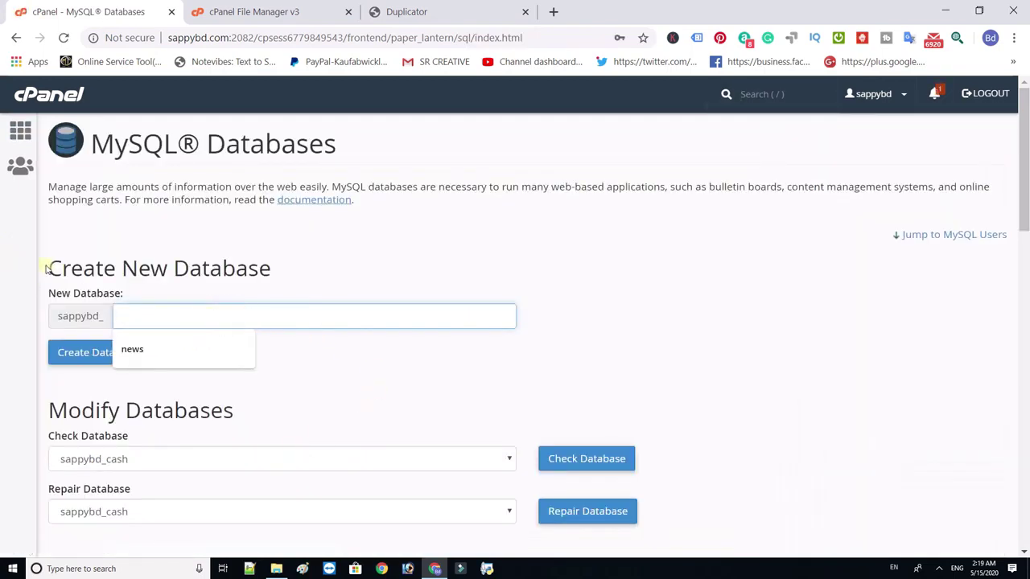
left_click_drag(45, 270, 211, 305)
left_click(213, 308)
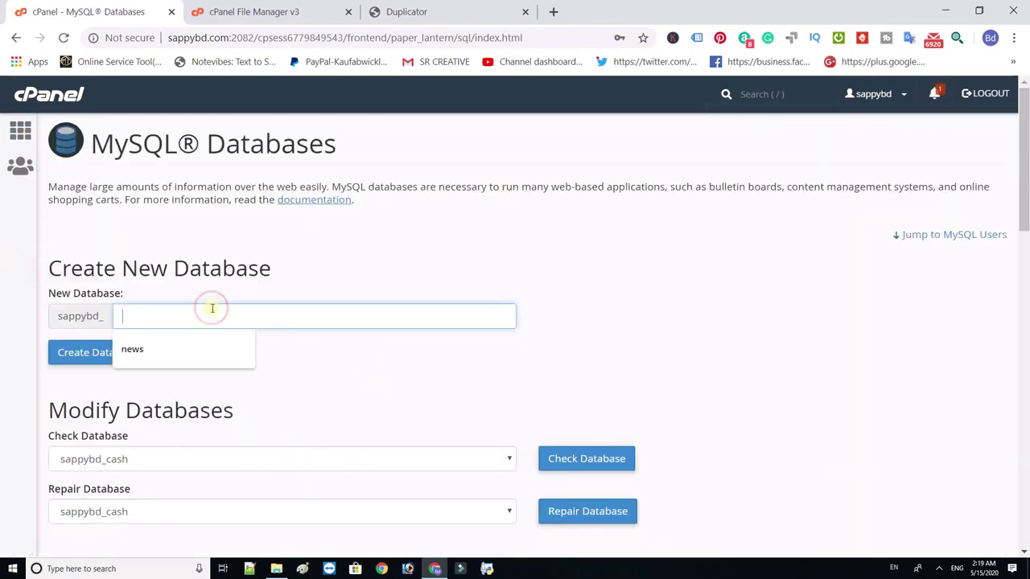
left_click(143, 349)
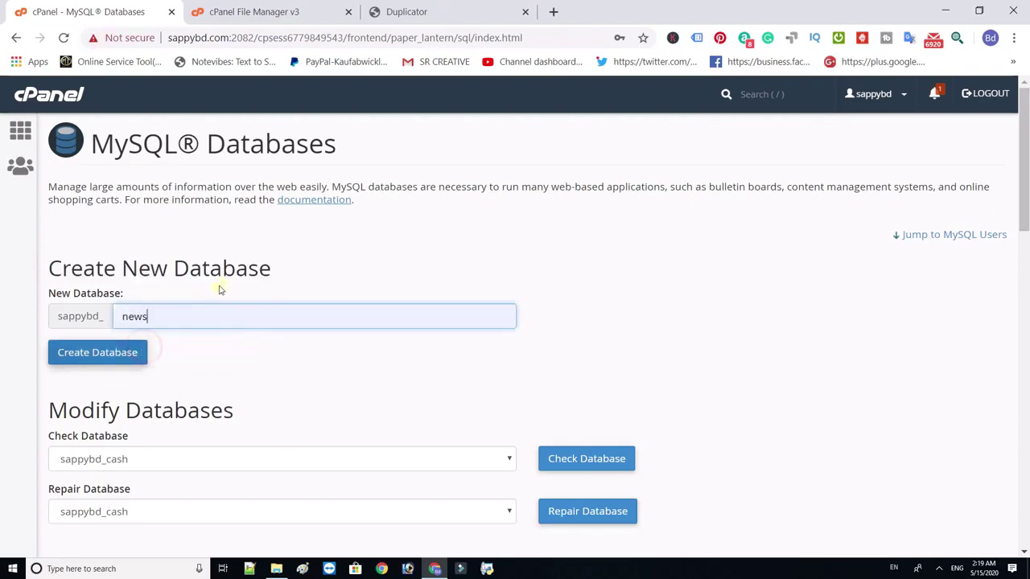
left_click(121, 358)
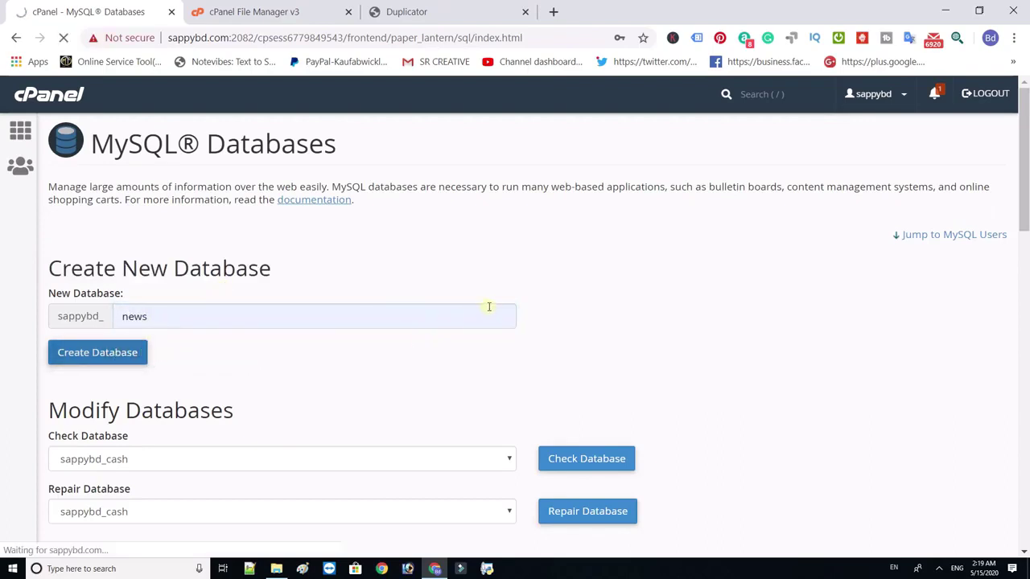
left_click(543, 245)
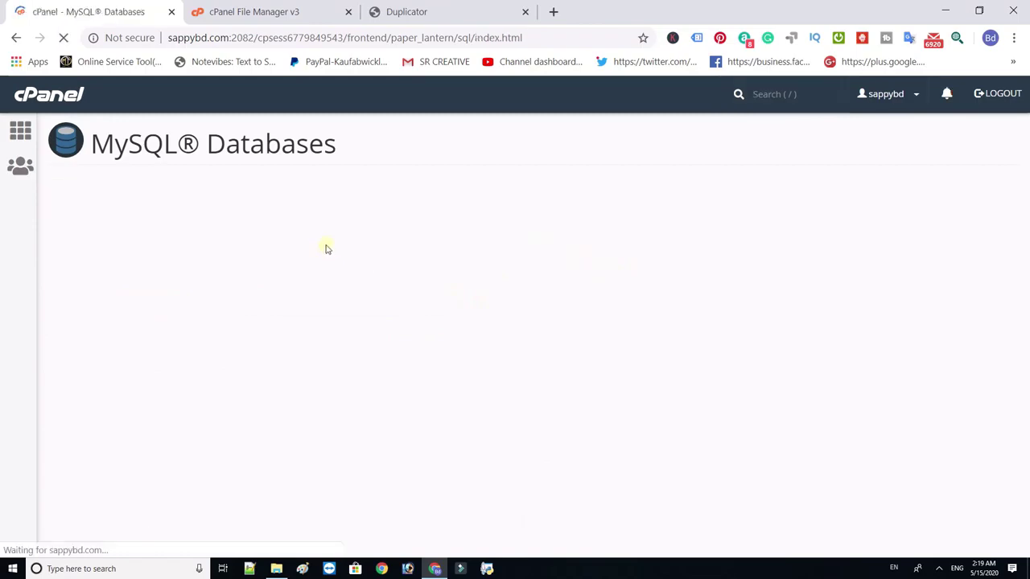
- Create the MySQL user 'news' (sappybd_news) with a password
left_click_drag(1026, 188, 1016, 372)
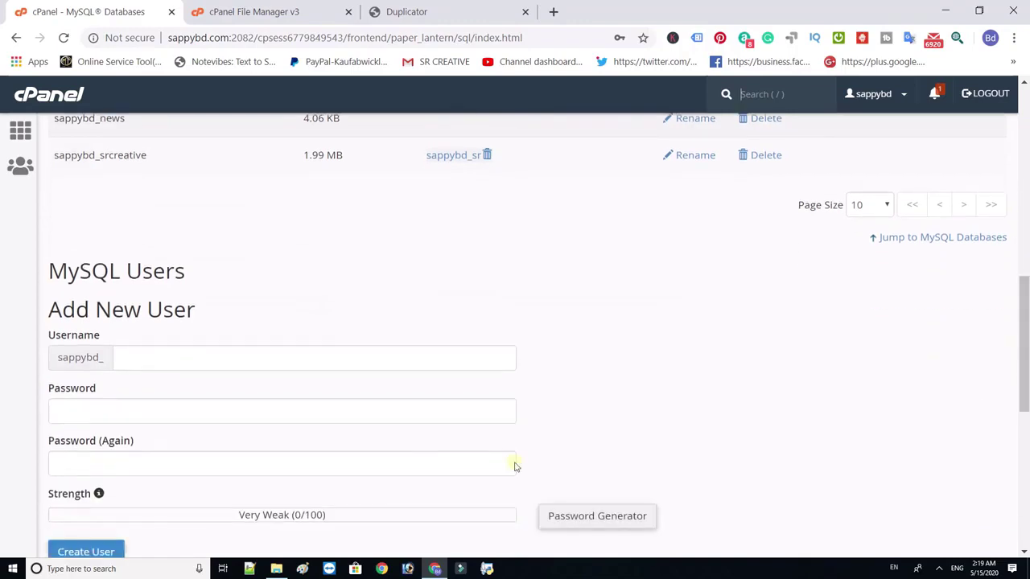
left_click(295, 356)
type("news")
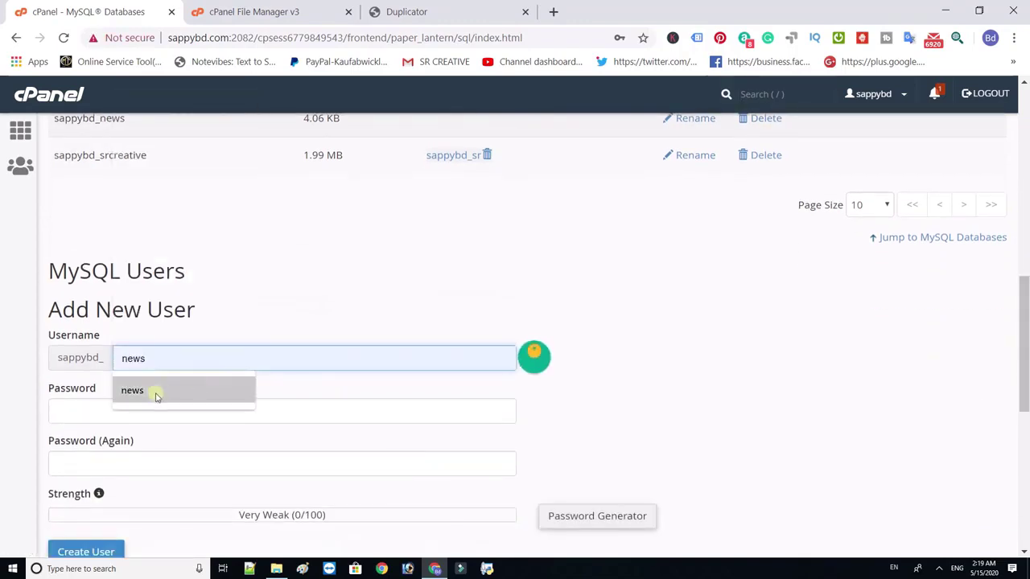
left_click(153, 391)
left_click(110, 414)
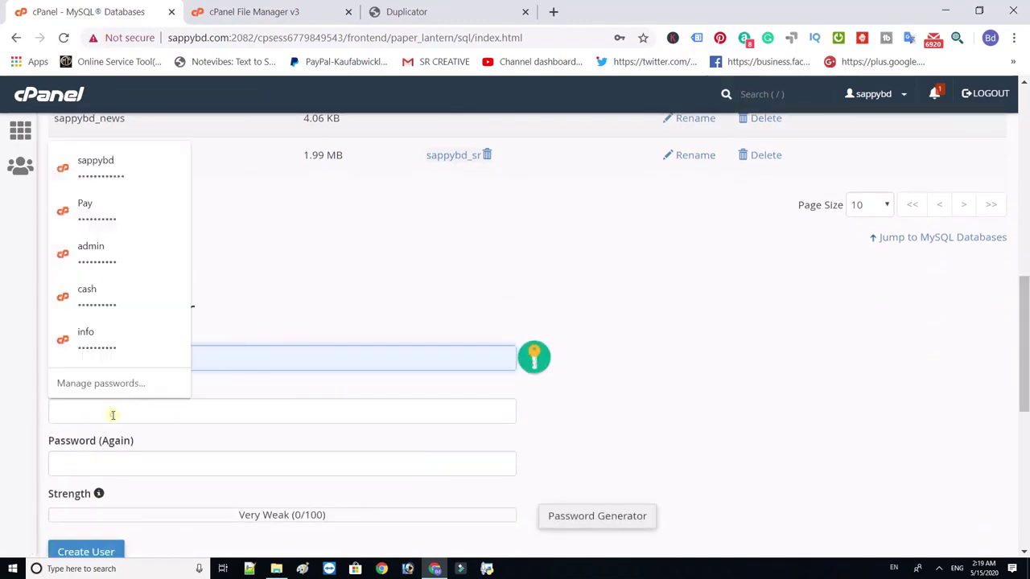
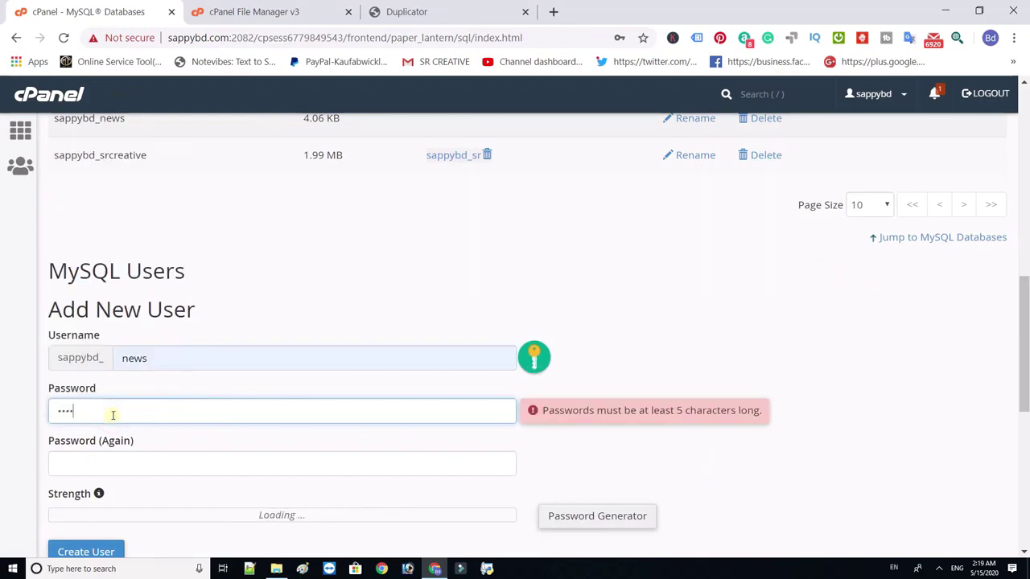
left_click(121, 465)
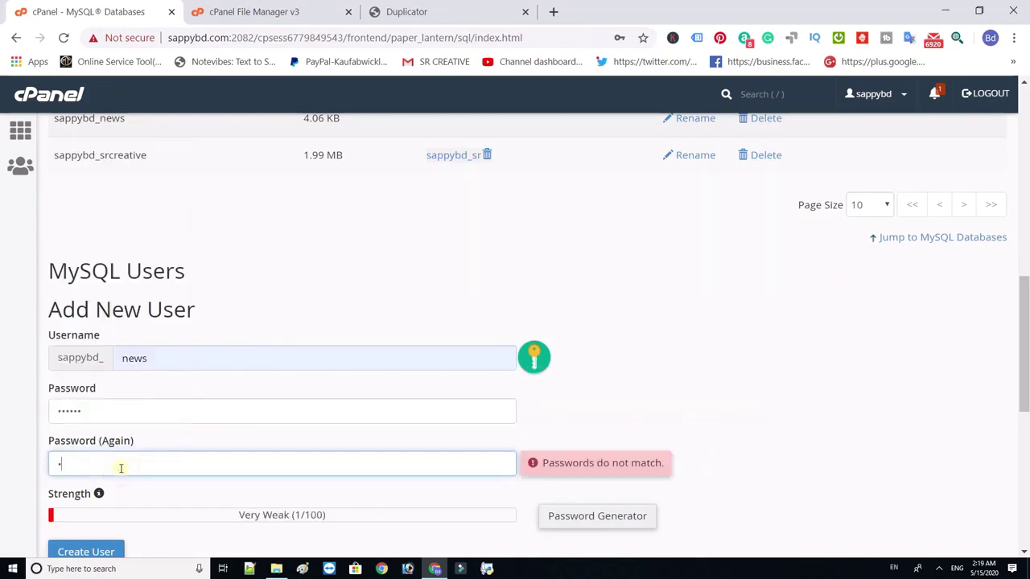
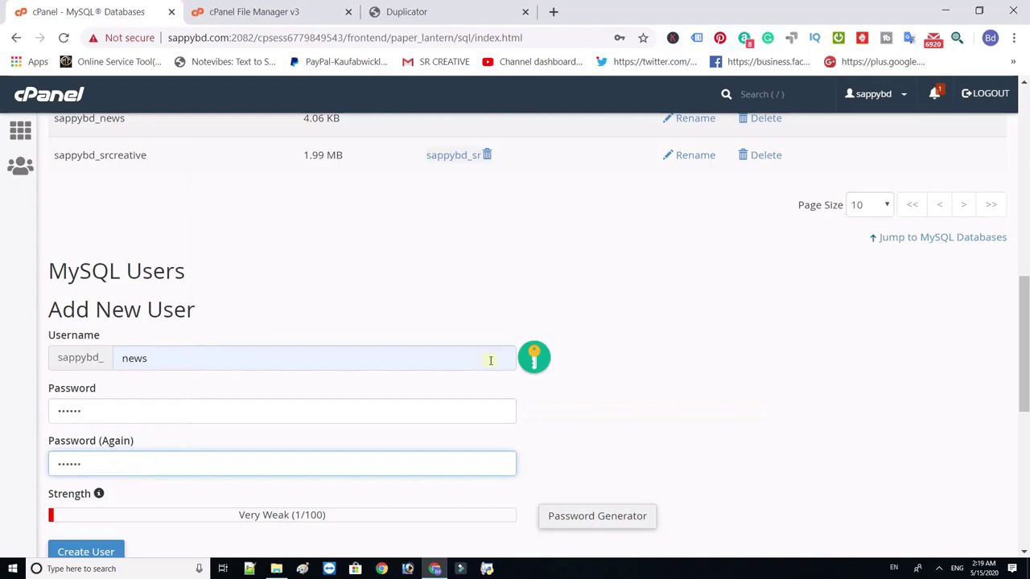
scroll(941, 367, "down", 2)
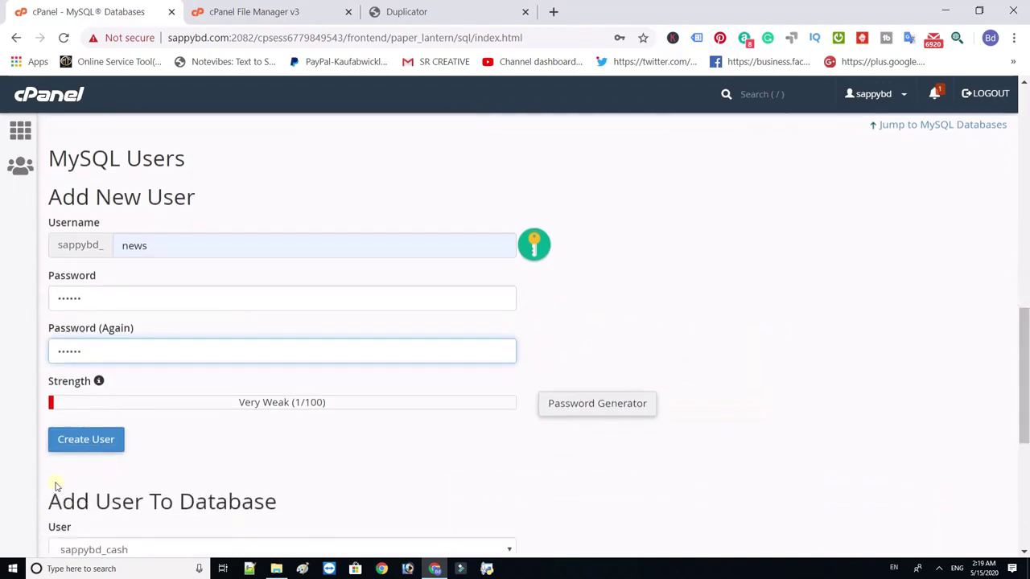
left_click(106, 439)
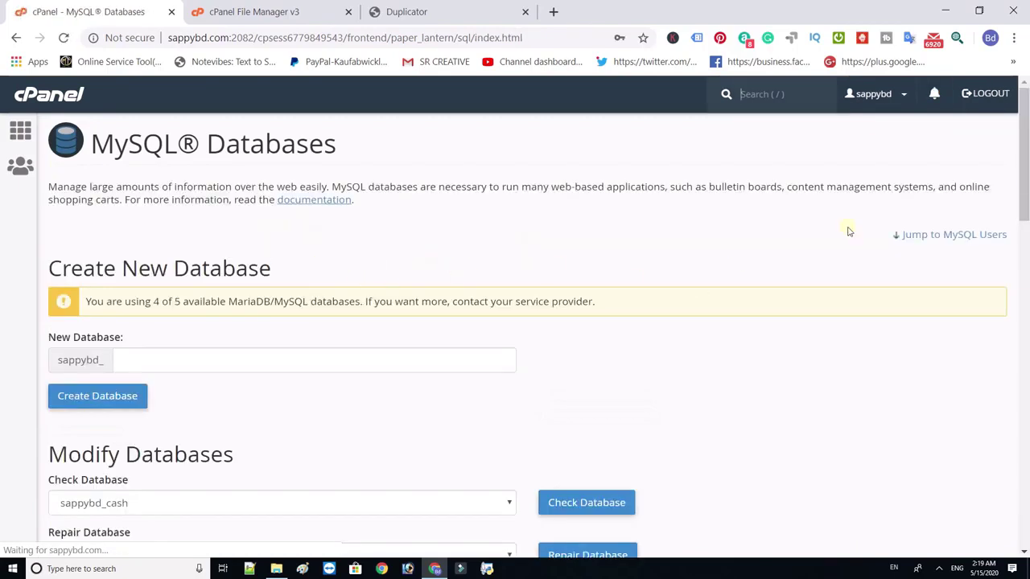
- Add user sappybd_news to database sappybd_news with all privileges
left_click_drag(1023, 187, 1025, 452)
left_click(211, 411)
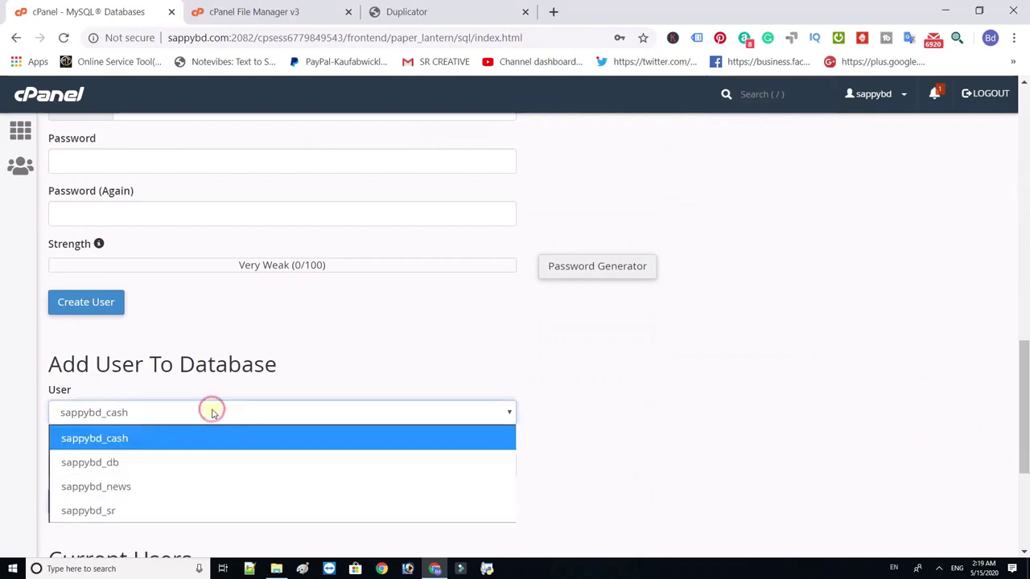
left_click(131, 485)
left_click(138, 465)
left_click(119, 419)
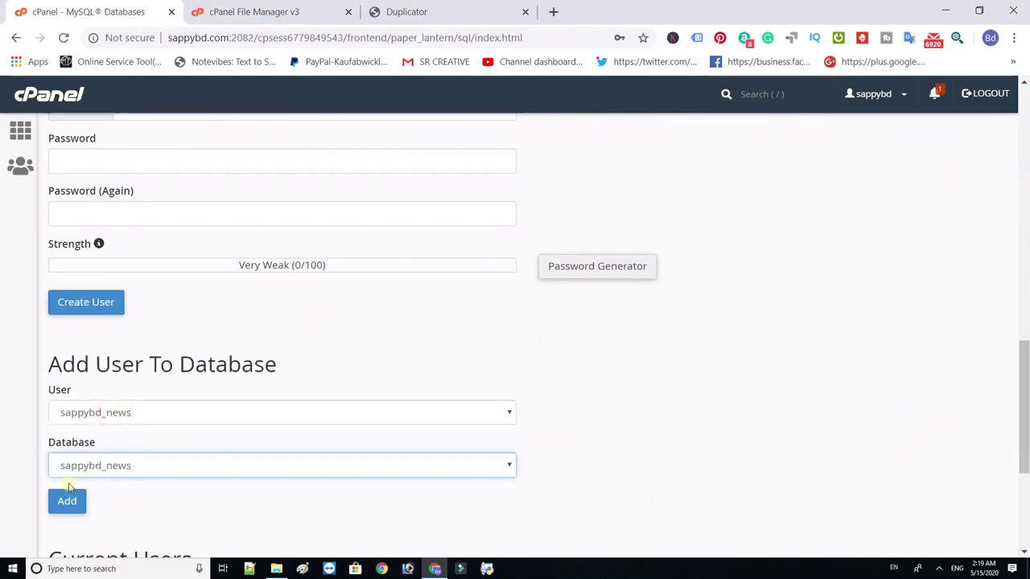
left_click(70, 502)
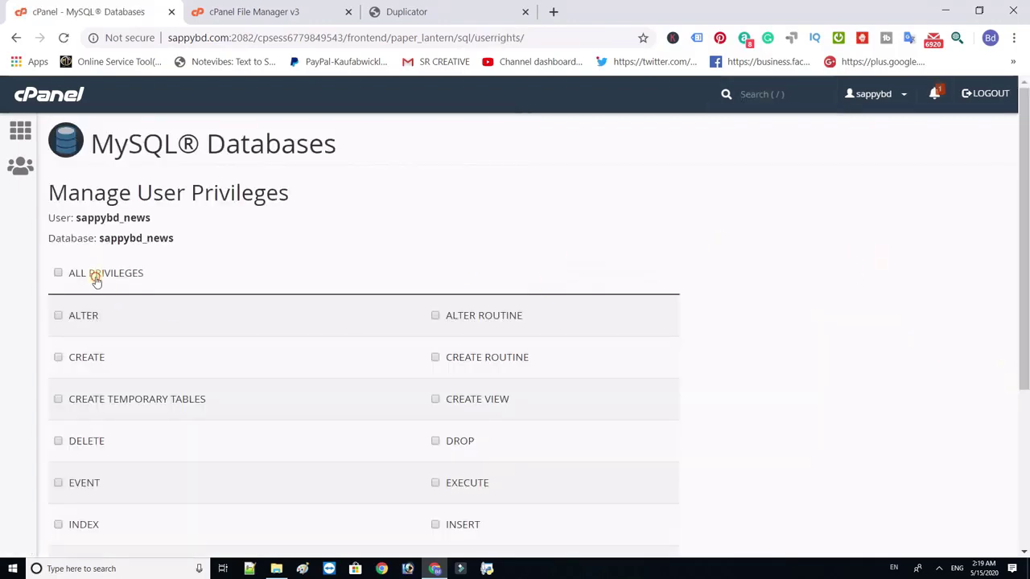
left_click(96, 273)
left_click_drag(1024, 219, 1025, 438)
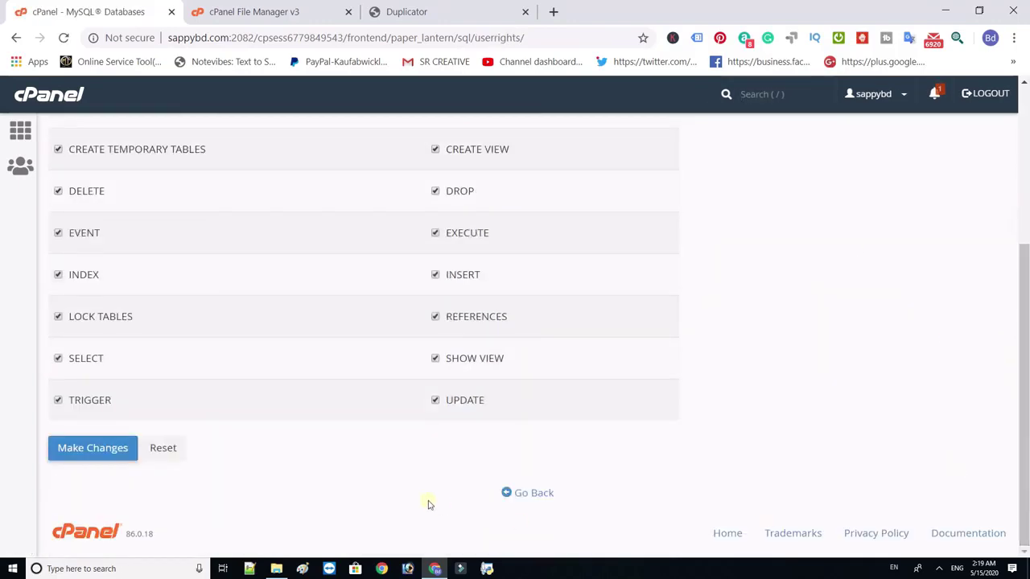
left_click(98, 450)
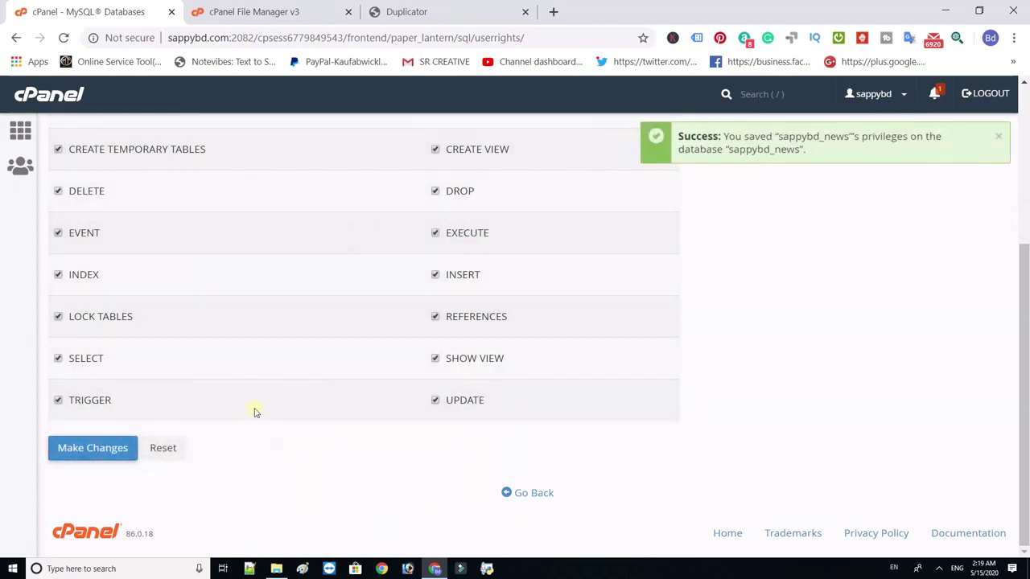
left_click(532, 497)
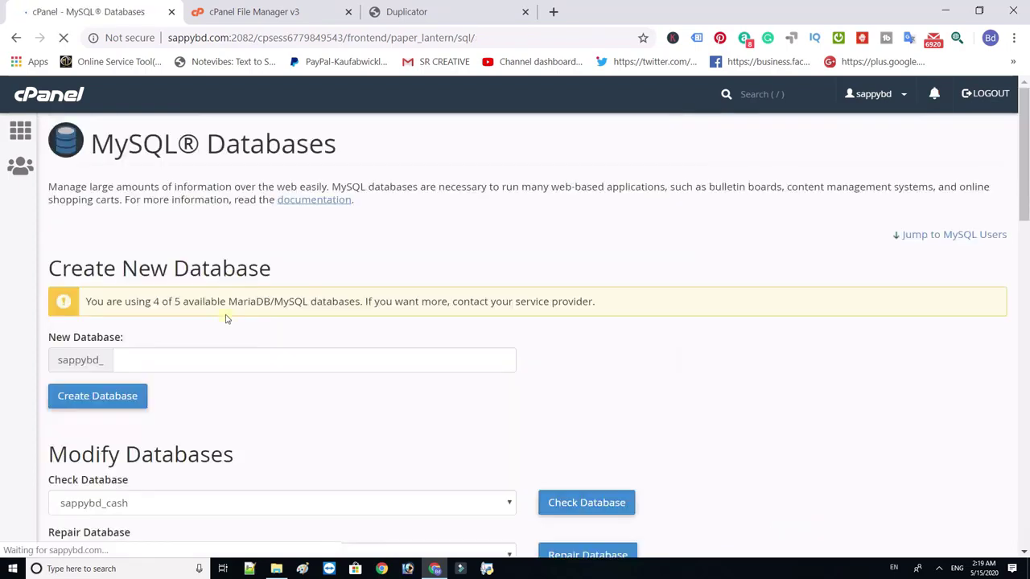
- Select the sappybd_news database name and switch to the Duplicator installer tab
left_click_drag(1026, 130, 1025, 213)
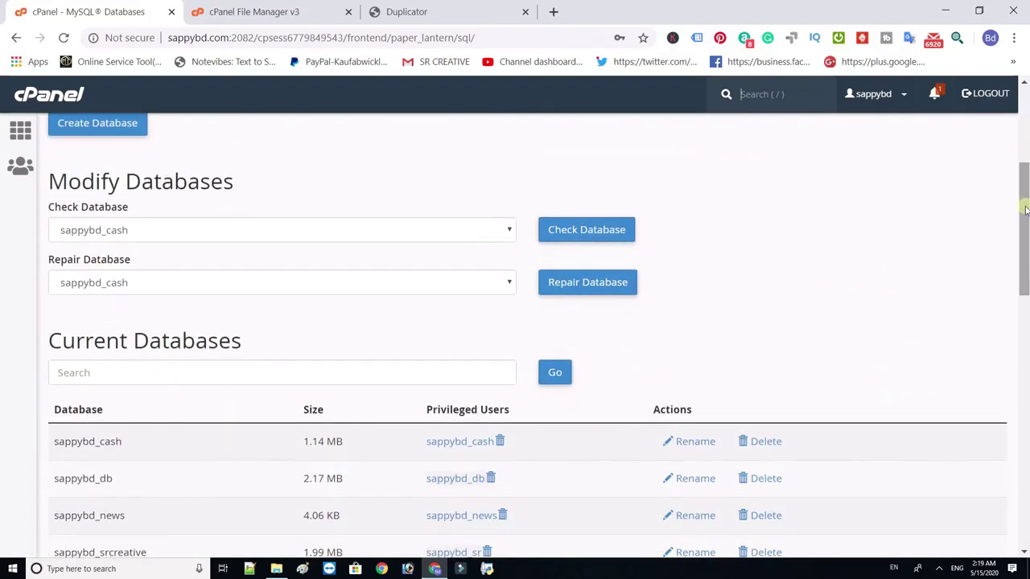
left_click_drag(131, 519, 57, 515)
left_click(115, 520)
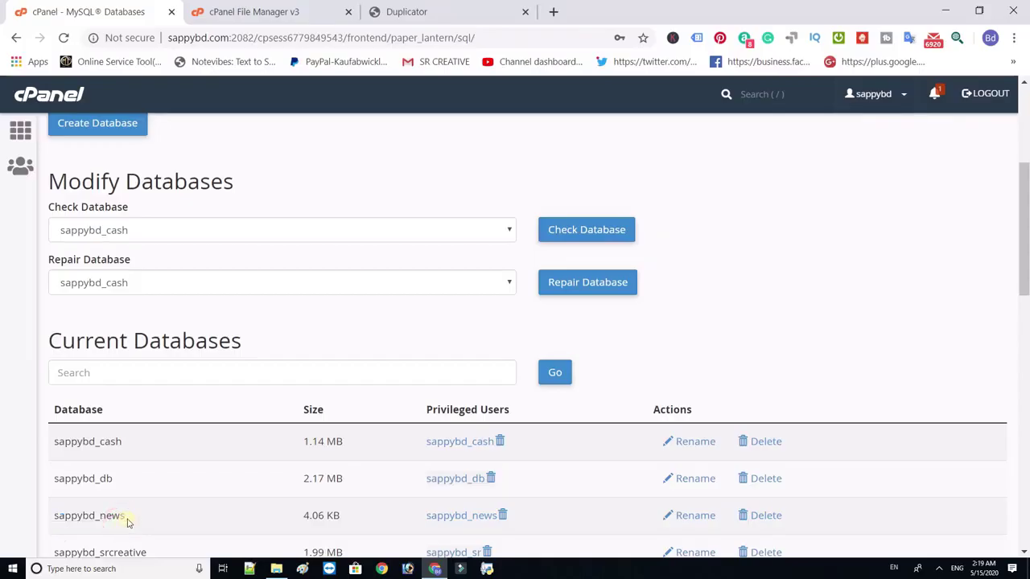
left_click_drag(127, 522, 56, 518)
key("ctrl+c")
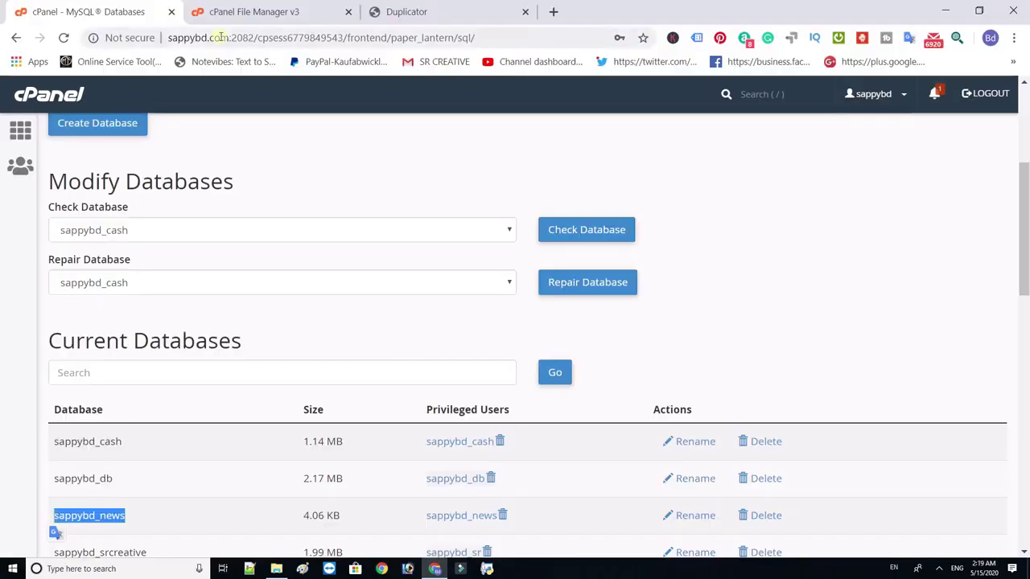
left_click(245, 11)
left_click(402, 12)
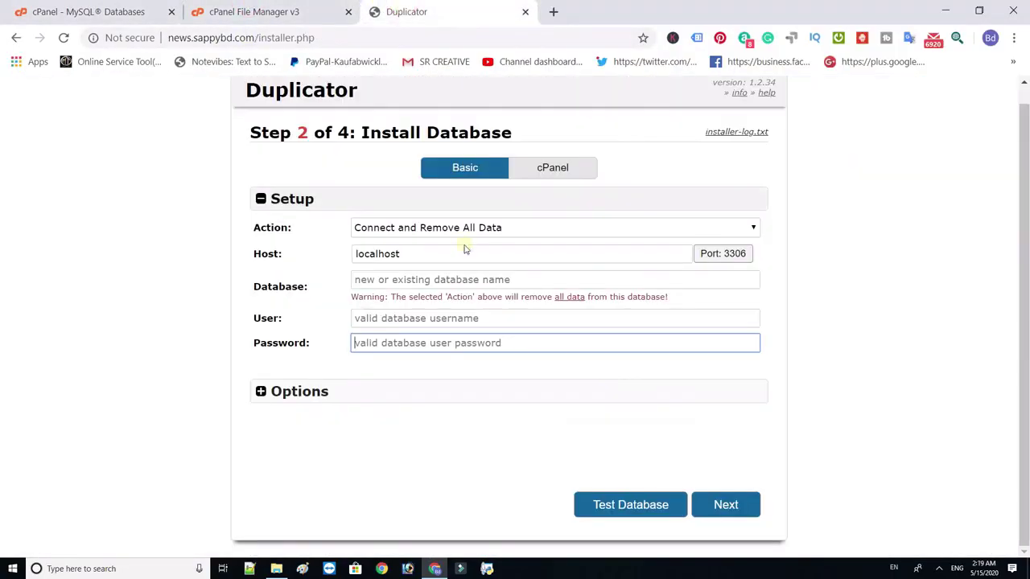
left_click(370, 279)
- Enter sappybd_news as database and user plus the password, and confirm the database install
key("ctrl+v")
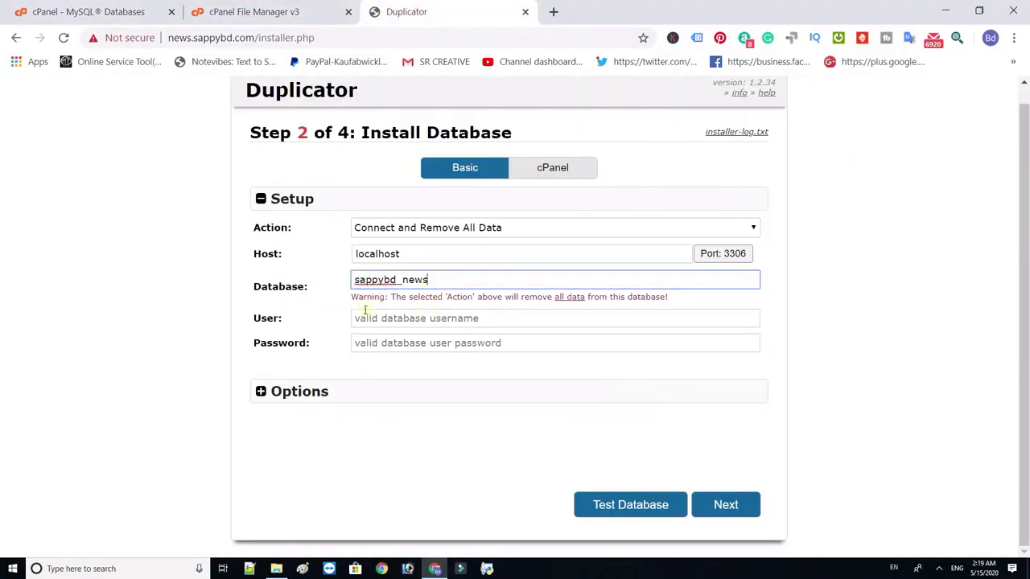
left_click(358, 318)
key("ctrl+v")
left_click(377, 343)
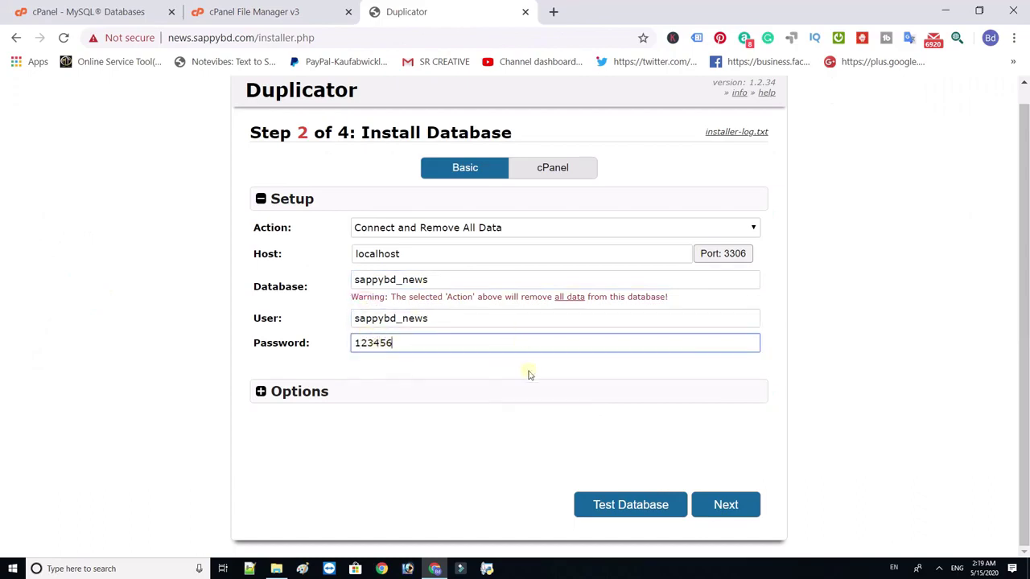
left_click(730, 506)
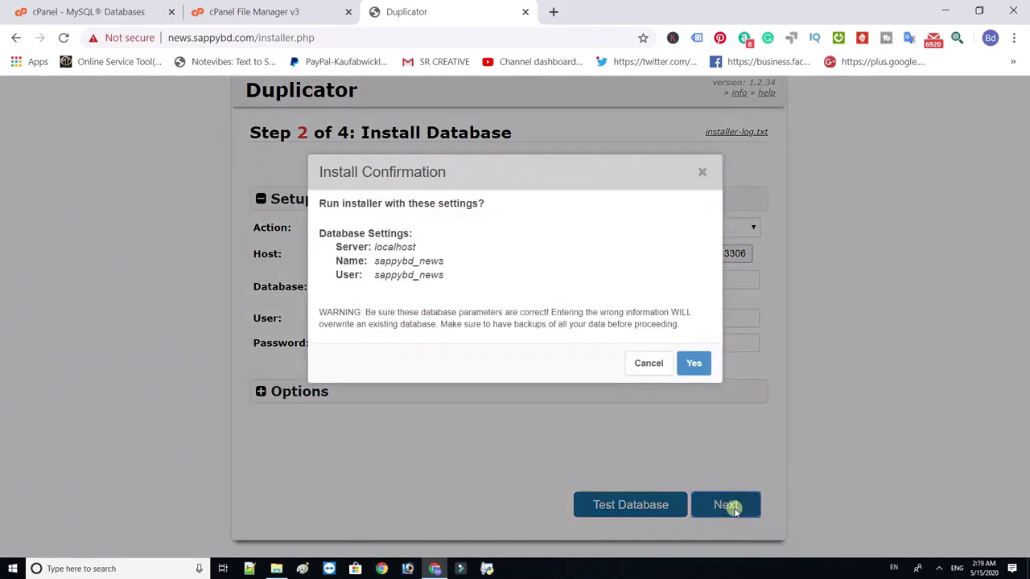
left_click(694, 366)
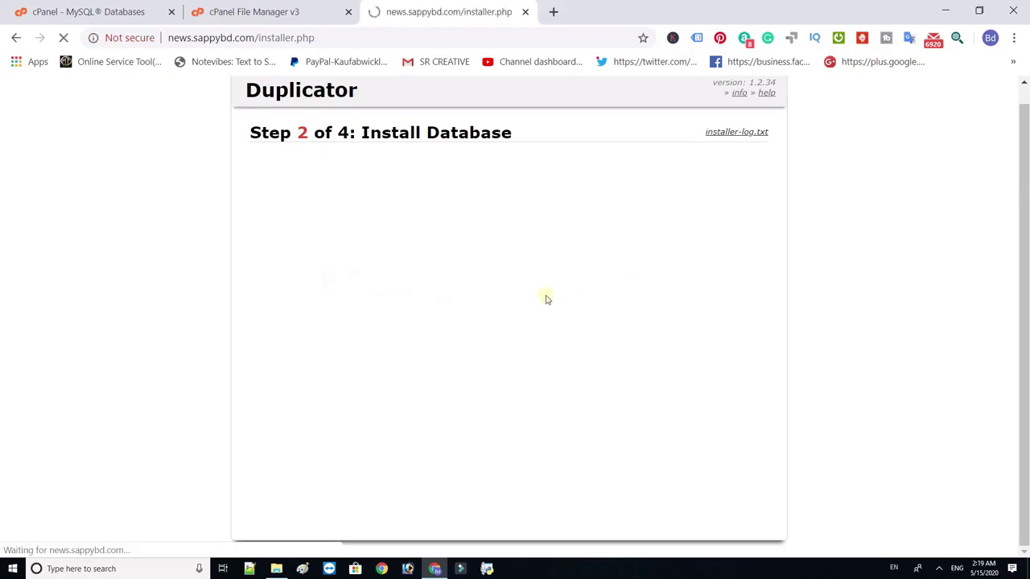
left_click(433, 262)
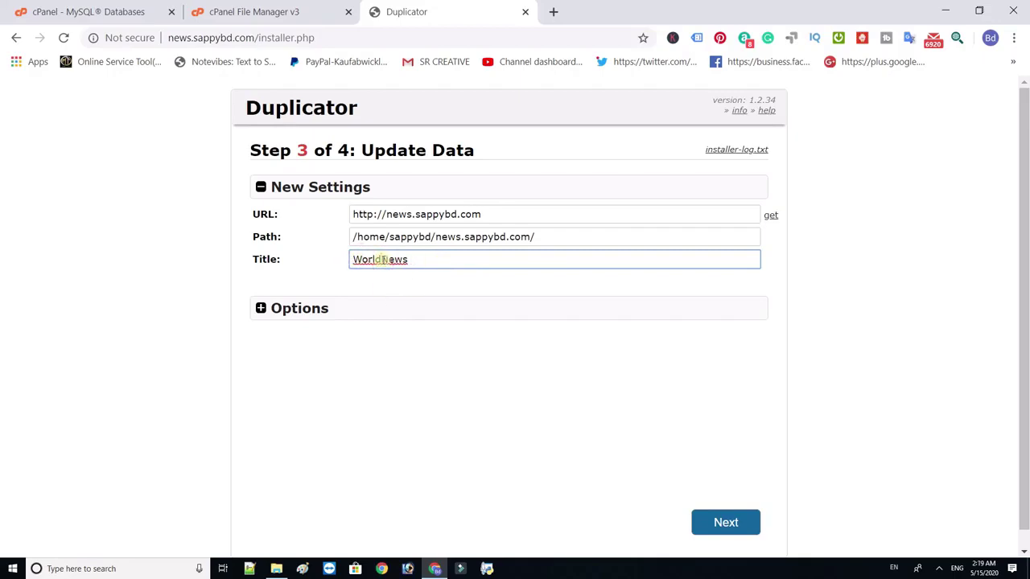
- Set the site title to Worldwide Online News and expand the installer Options
left_click(382, 259)
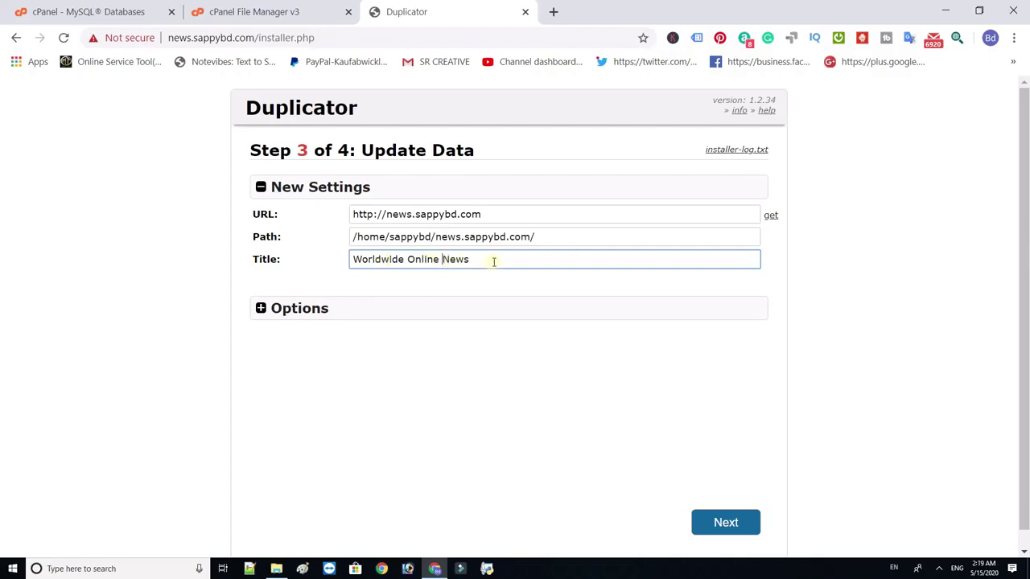
scroll(1022, 276, "down", 1)
left_click(262, 294)
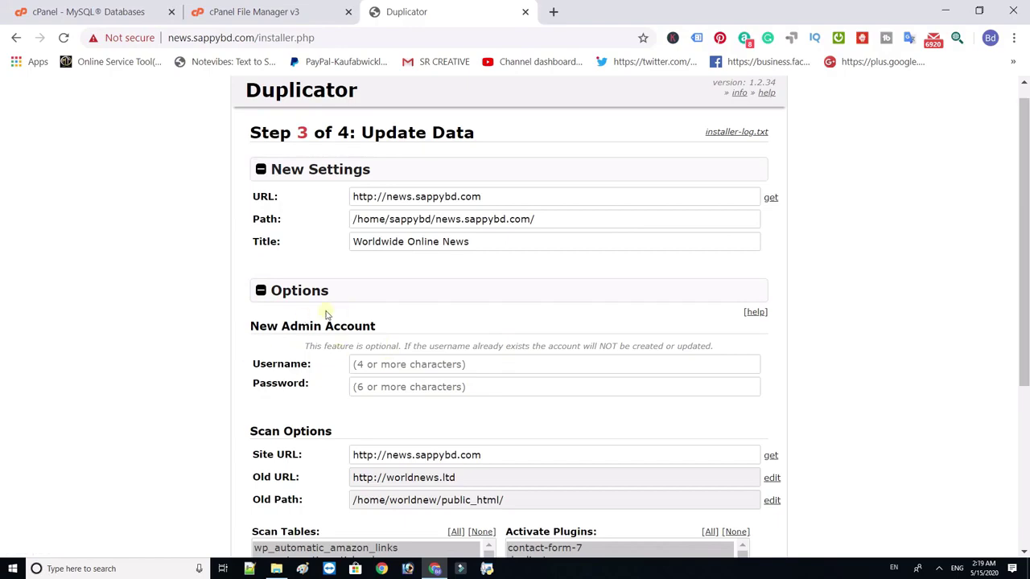
left_click_drag(1027, 239, 1027, 297)
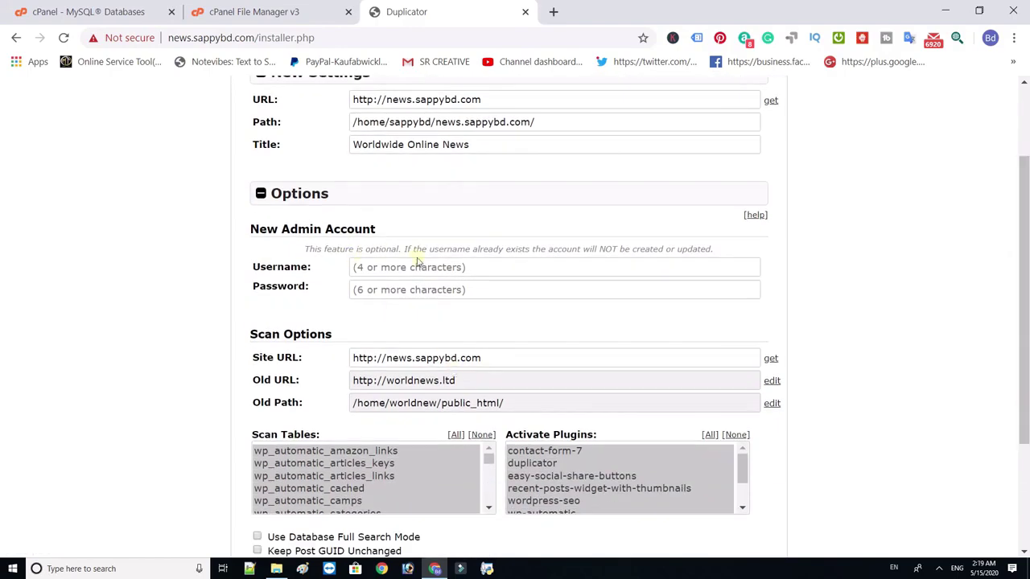
- Enter a new admin account username and password, then continue to Step 4 Test Site
left_click(392, 263)
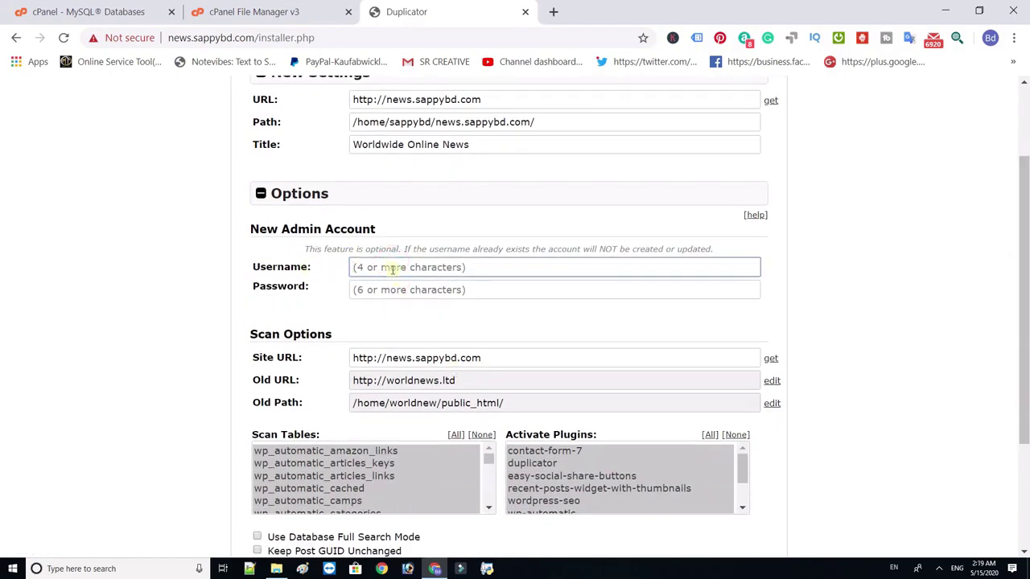
type("admin")
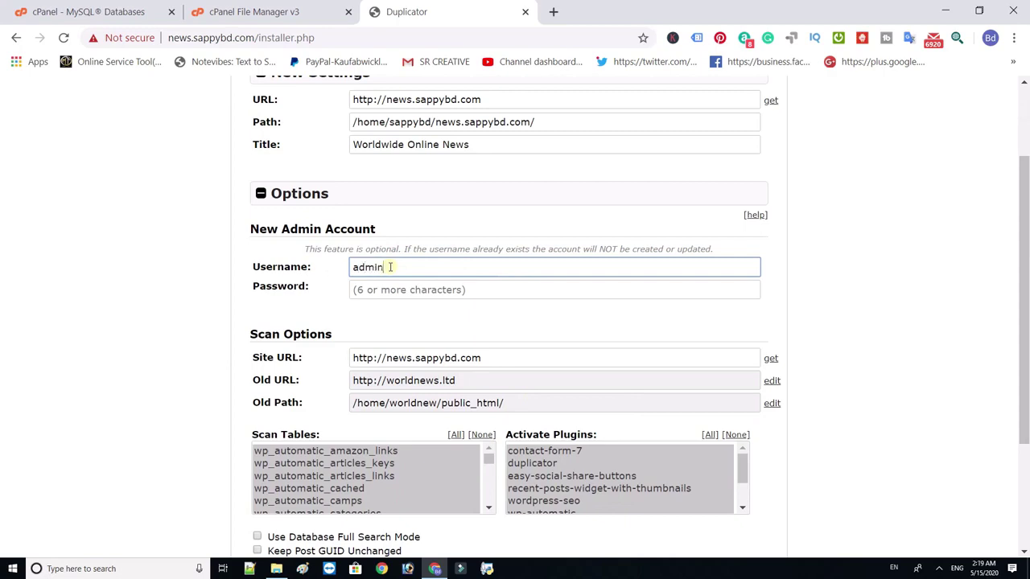
left_click(396, 288)
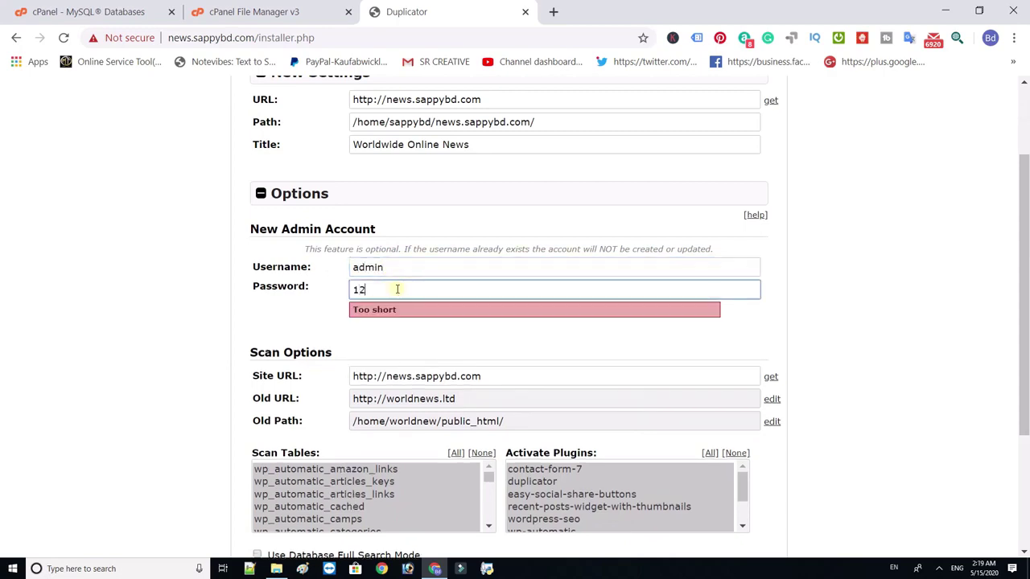
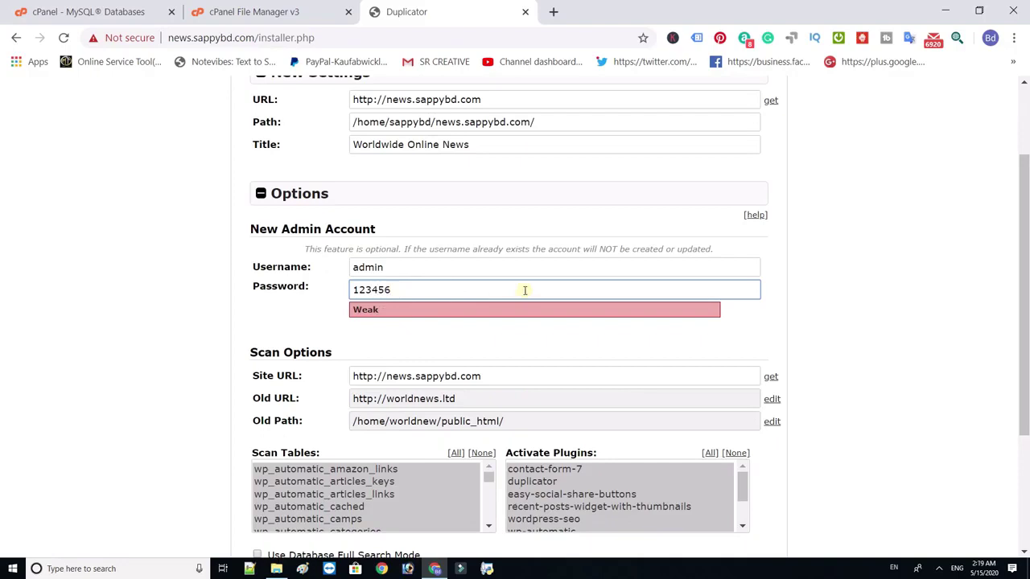
left_click(873, 283)
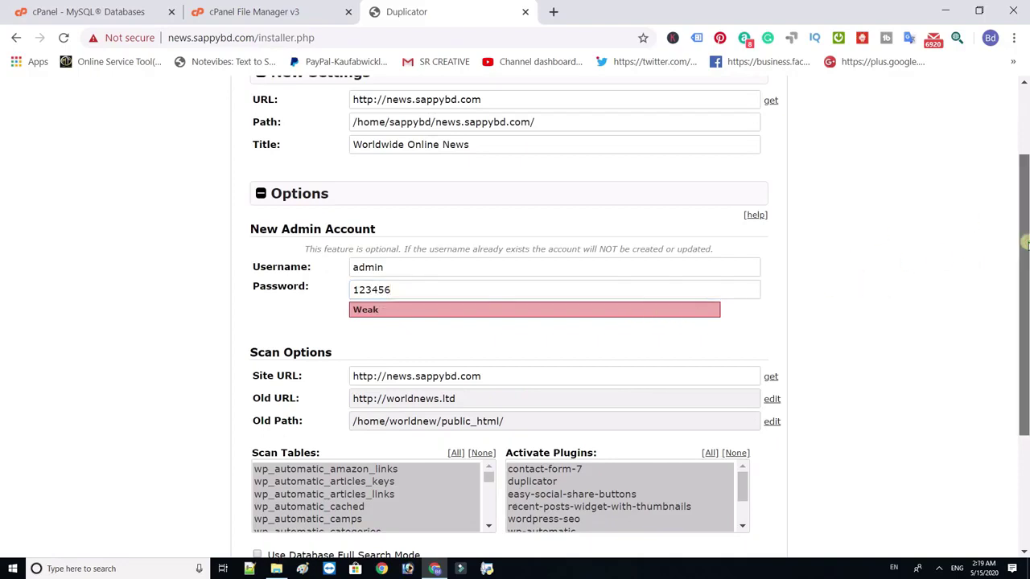
left_click_drag(1024, 244, 1025, 309)
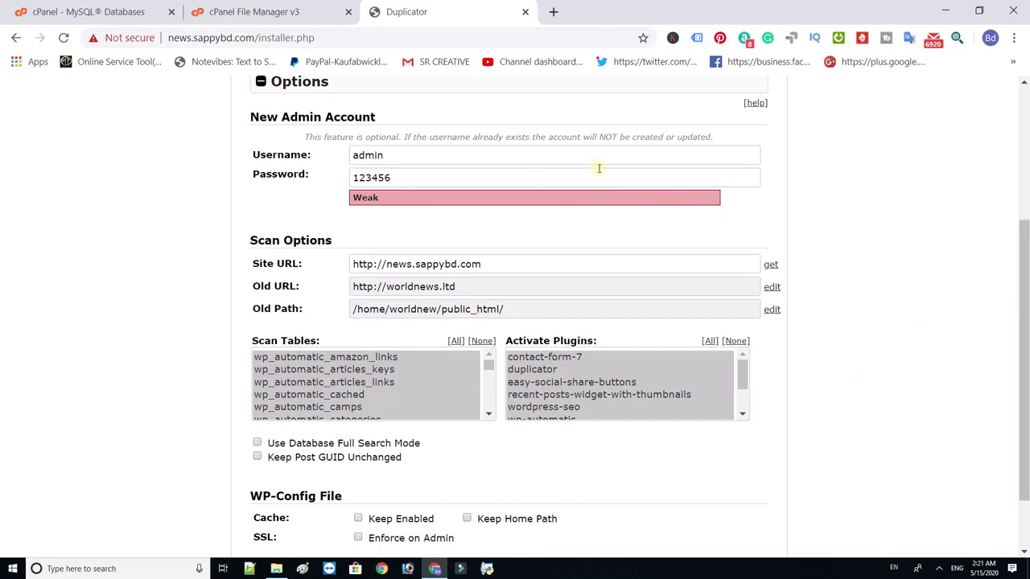
left_click_drag(1024, 345, 1024, 391)
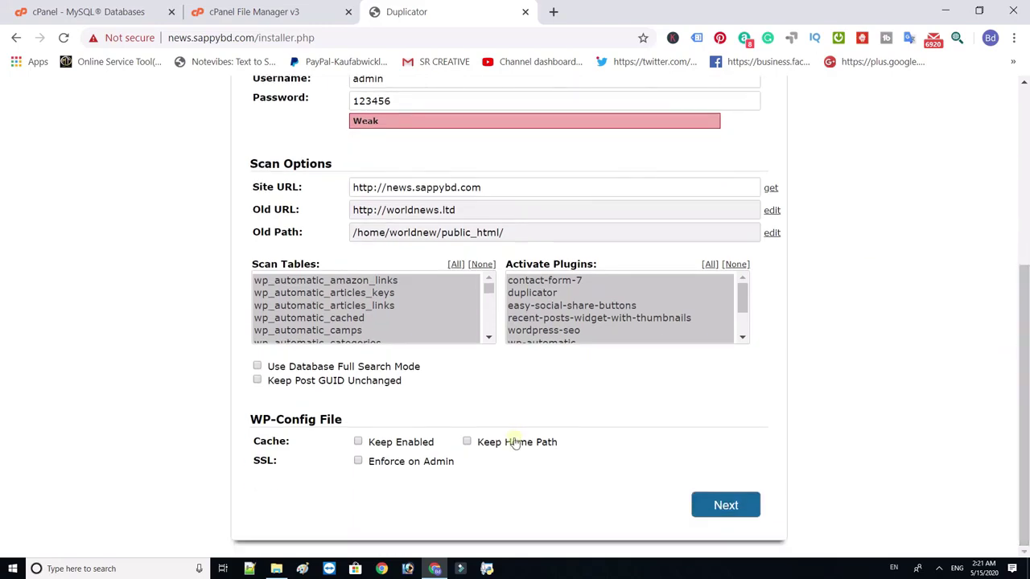
left_click(727, 507)
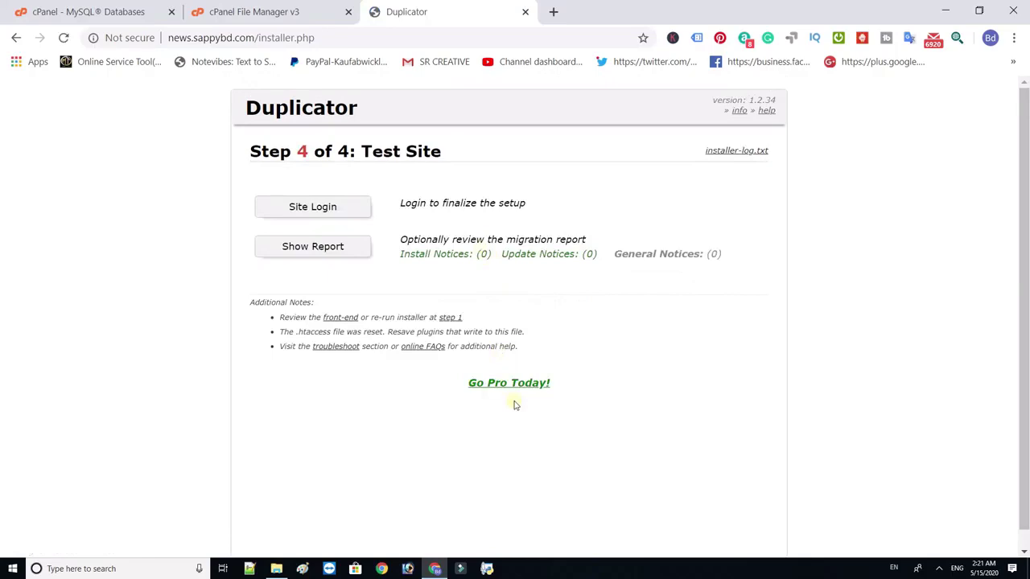
- Log in to the restored site's WordPress with the admin username and Remember Me ticked
left_click(302, 217)
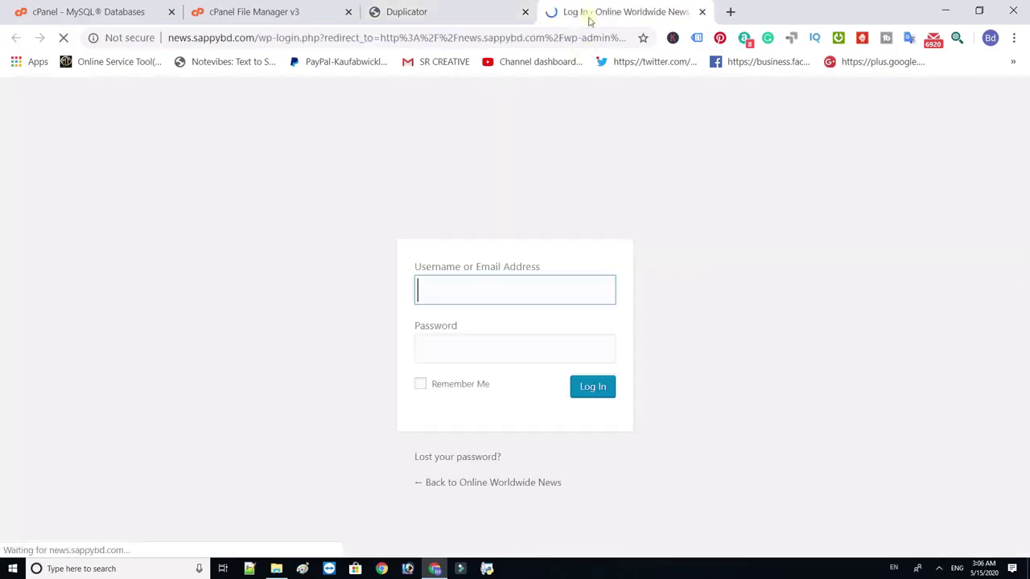
left_click(528, 280)
type("ad")
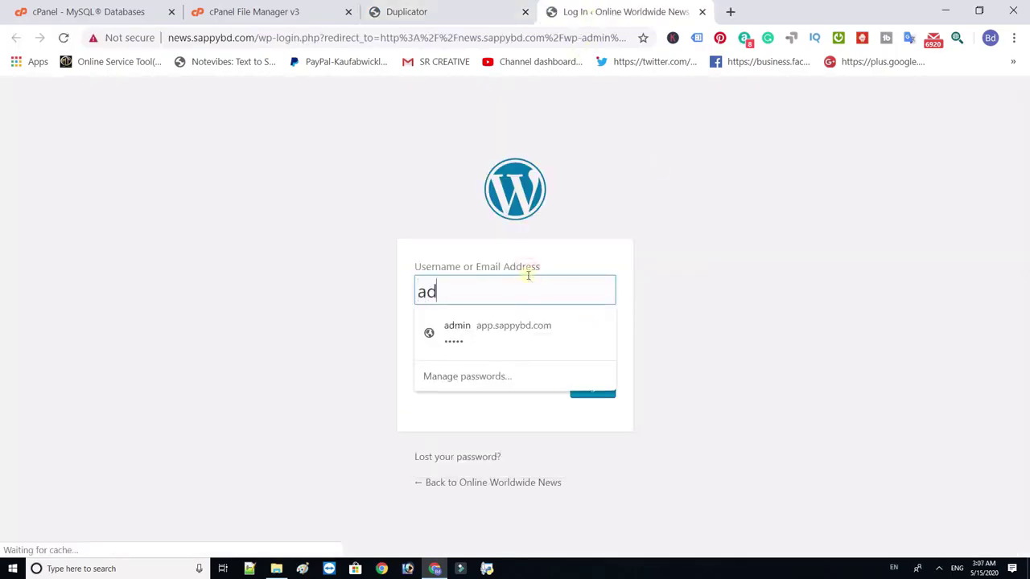
type("min")
key("Tab")
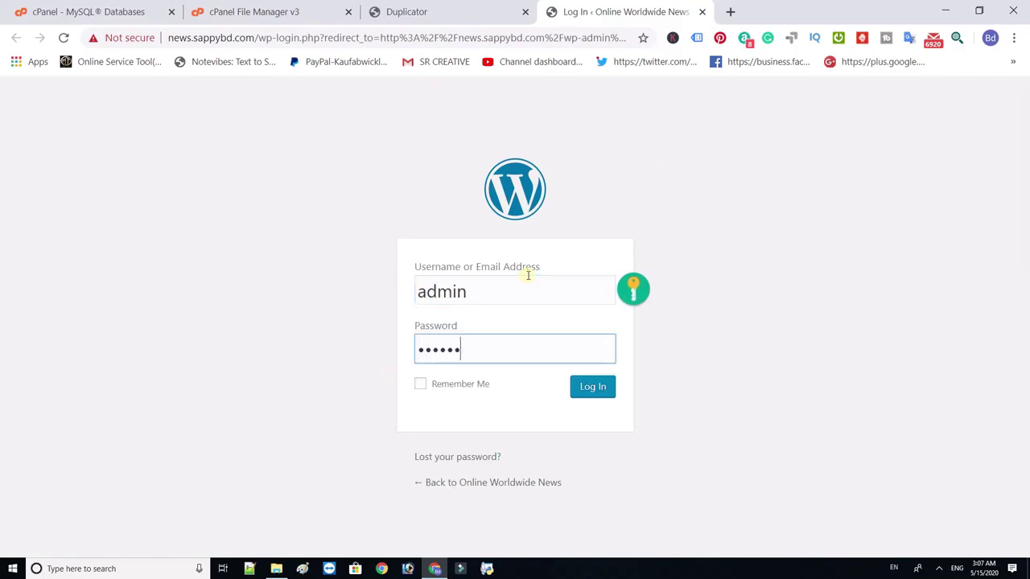
left_click(463, 387)
left_click(593, 387)
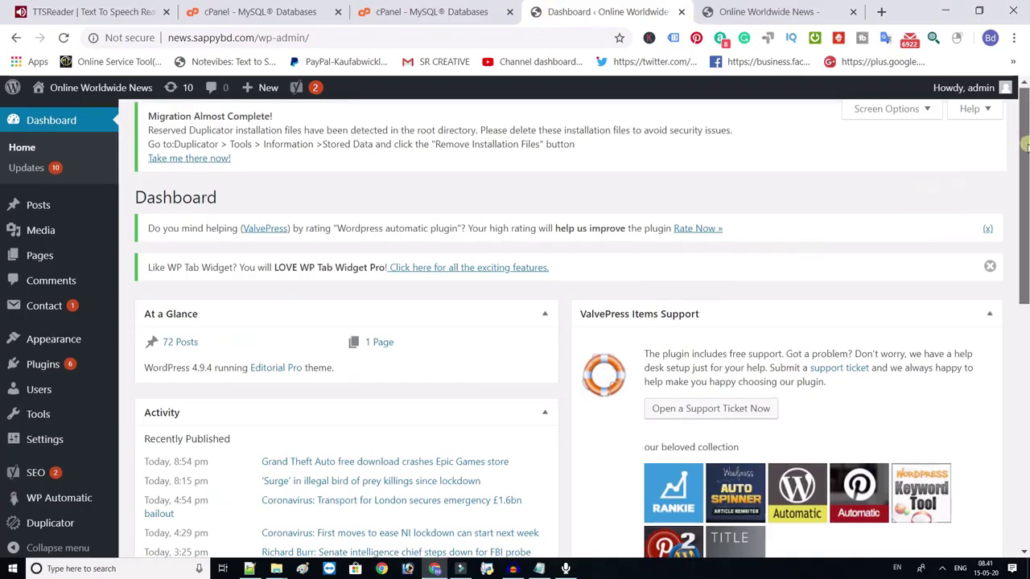
- Scroll through the Online Worldwide News dashboard to review its overview of 72 posts
scroll(1025, 153, "down", 1)
left_click_drag(1026, 157, 1026, 174)
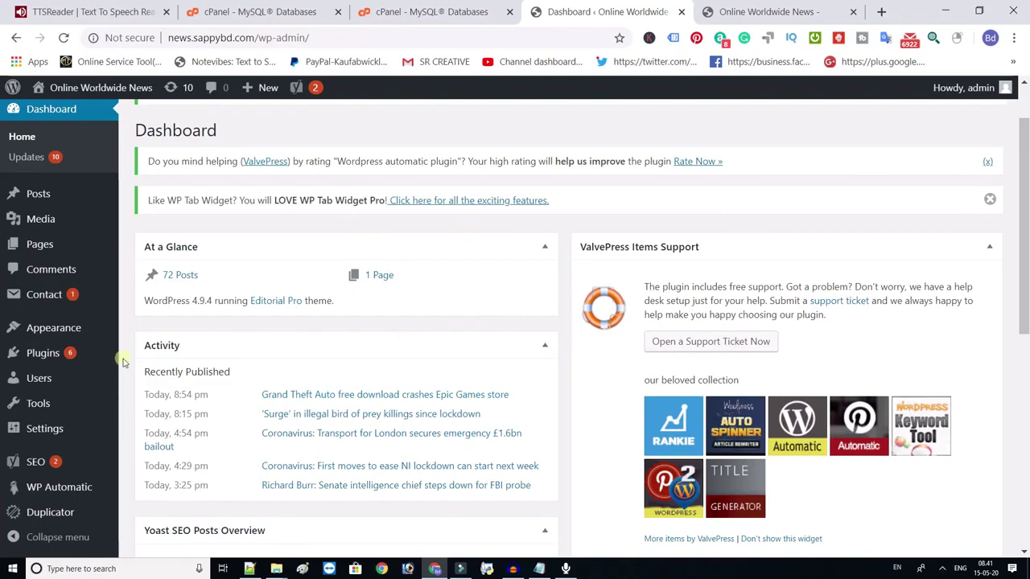
mouse_move(95, 216)
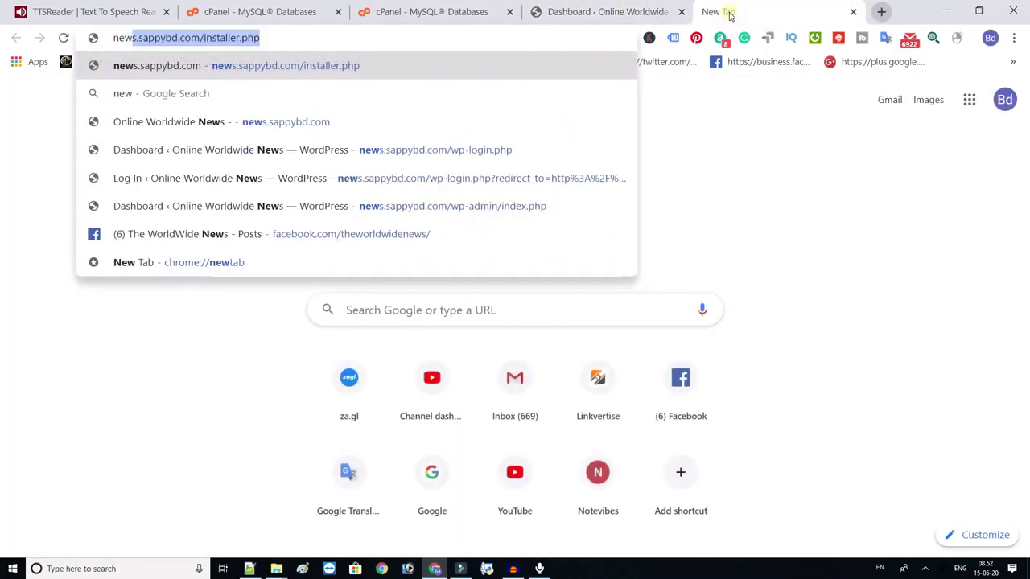
- Strip installer.php from the address and load the news.sappybd.com front page
left_click(258, 37)
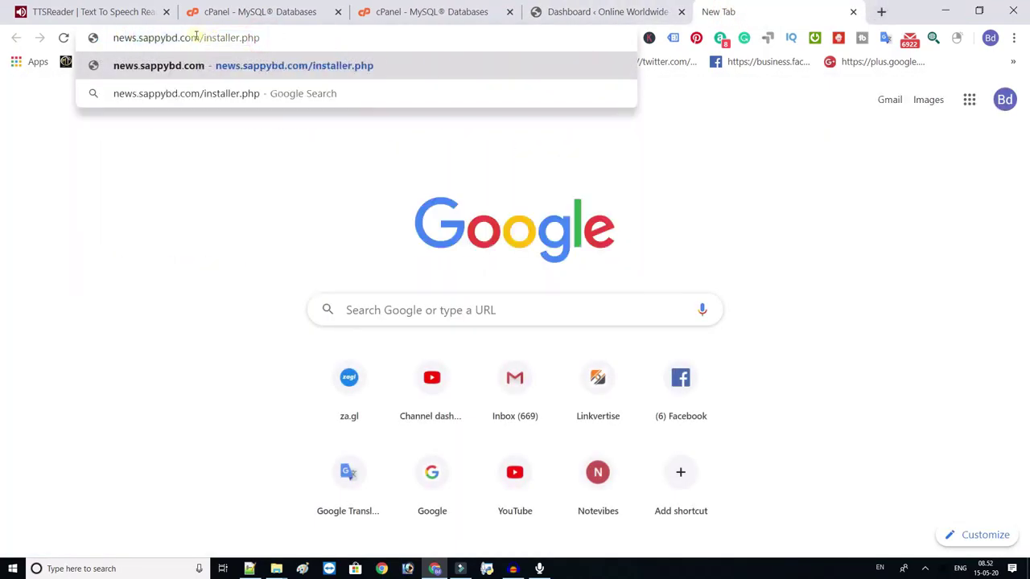
left_click(196, 38)
left_click_drag(197, 37, 263, 36)
key("BackSpace")
key("Return")
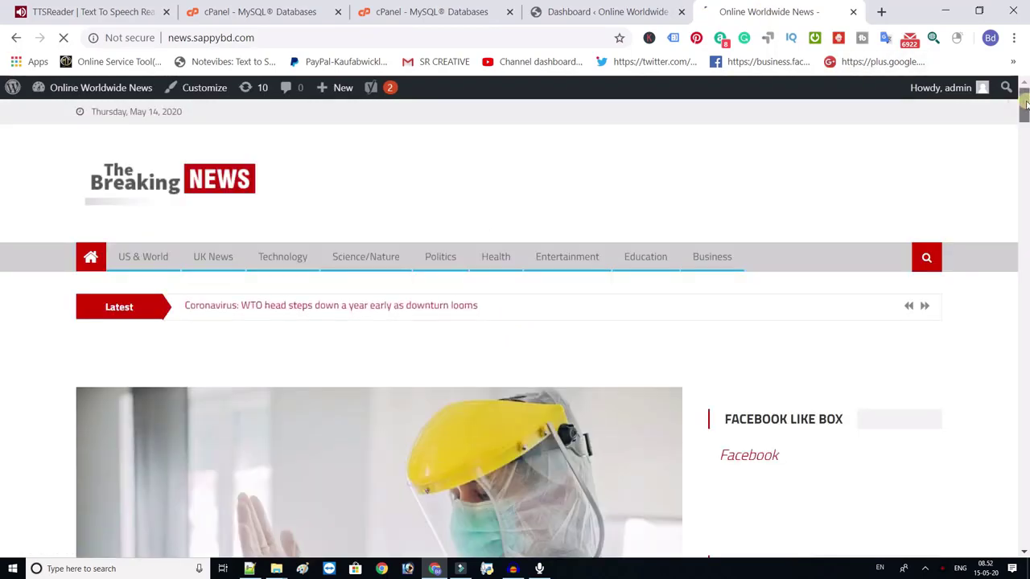
- Browse the restored posts and open the Reopening NHS services article
mouse_move(1026, 104)
left_mouse_down()
mouse_move(1025, 258)
mouse_move(1025, 121)
left_mouse_up()
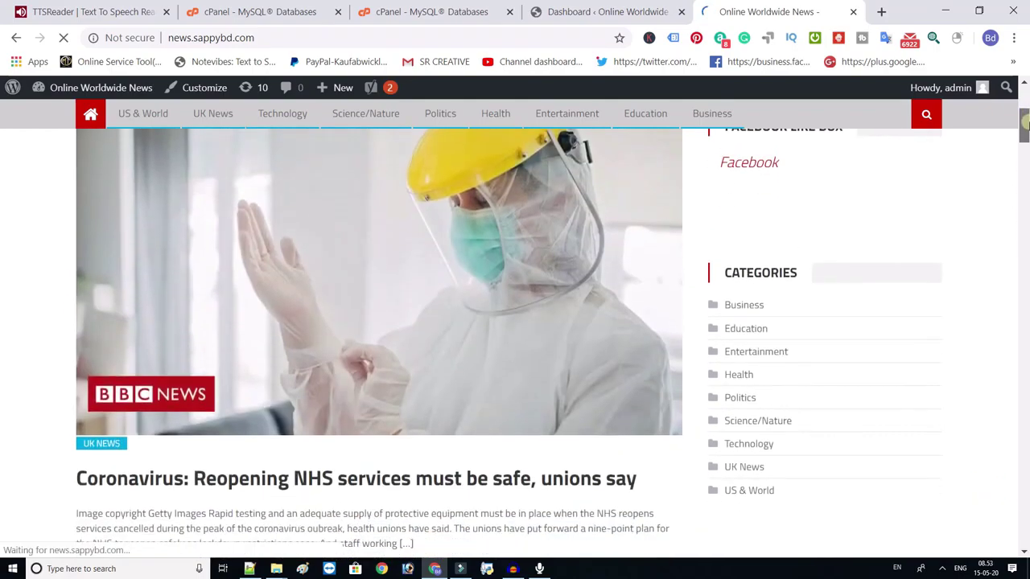
left_click(422, 464)
left_click_drag(1024, 133, 1024, 145)
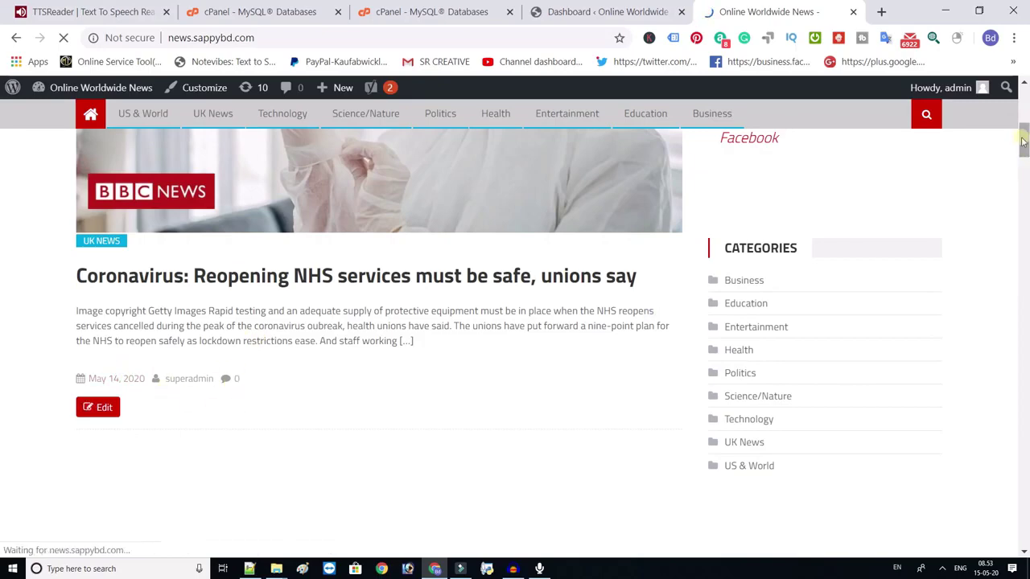
scroll(1023, 141, "down", 7)
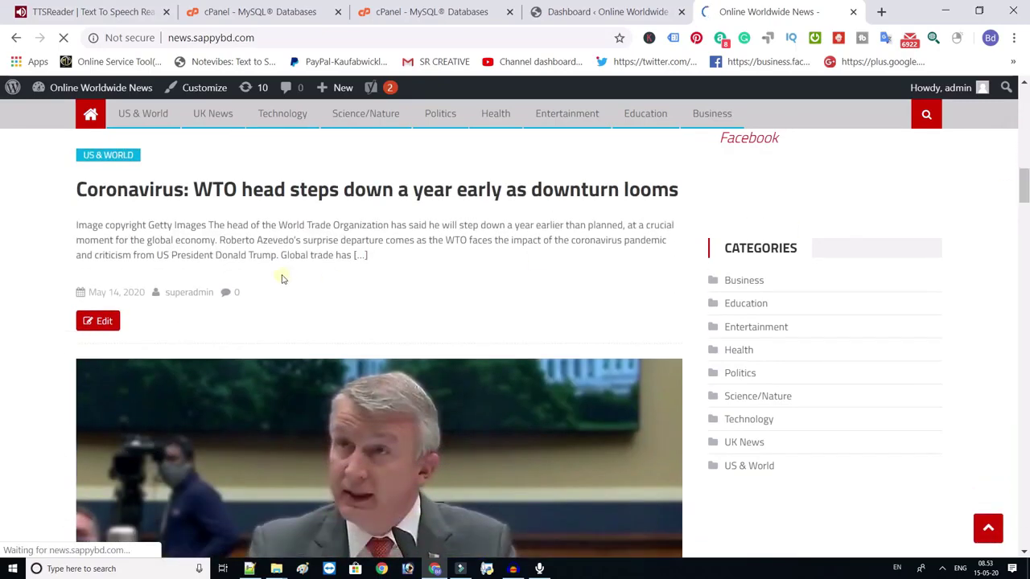